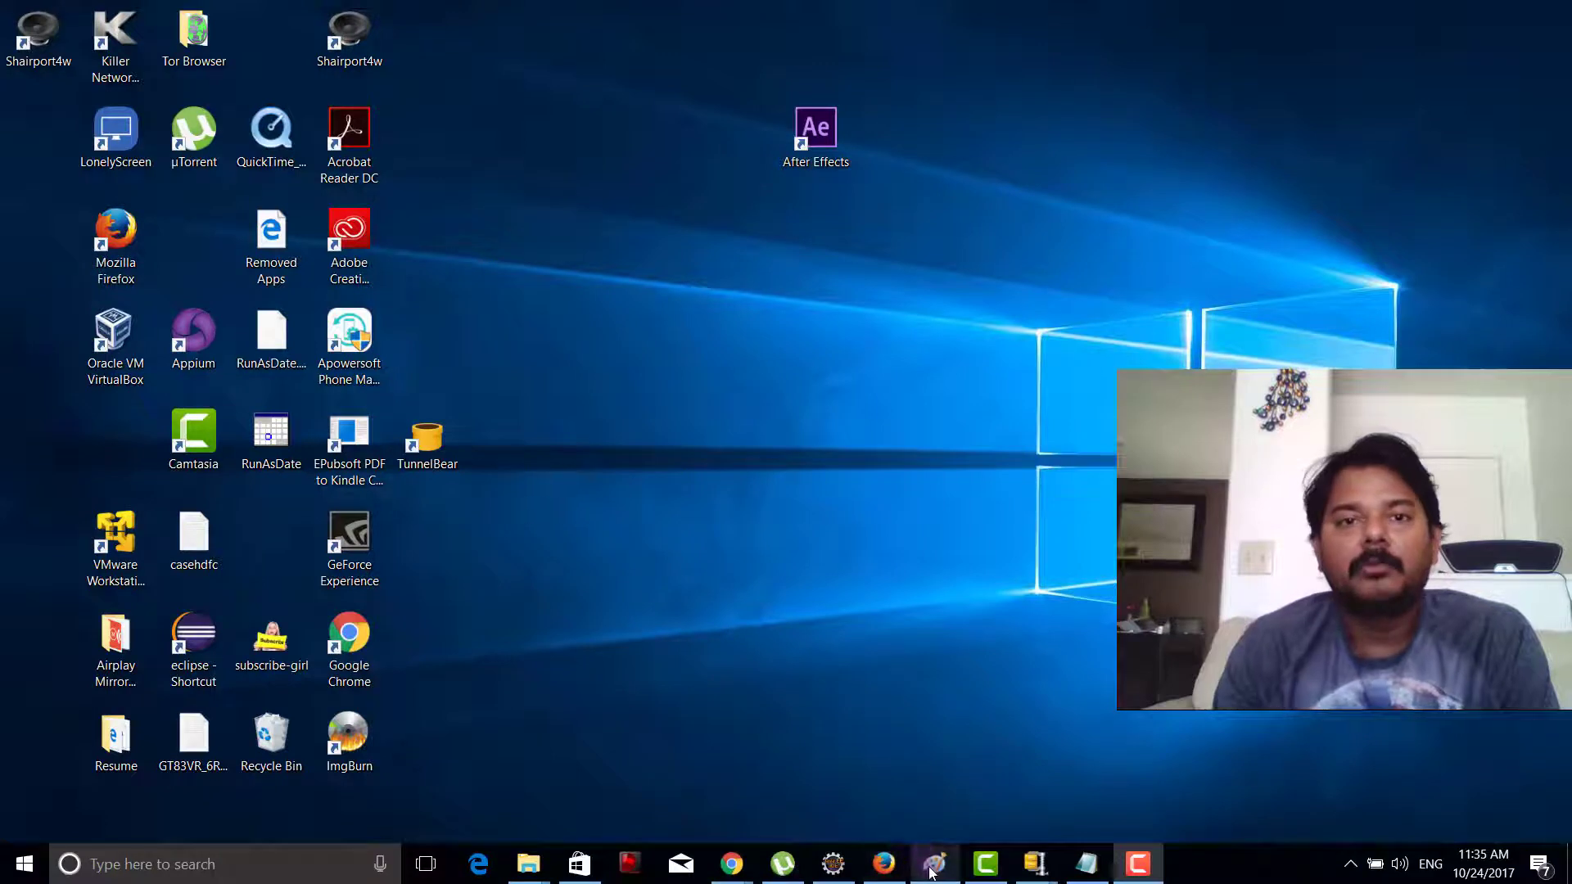
Bring the Untitled Paint window back into view from the taskbar.
mouse_move(931, 873)
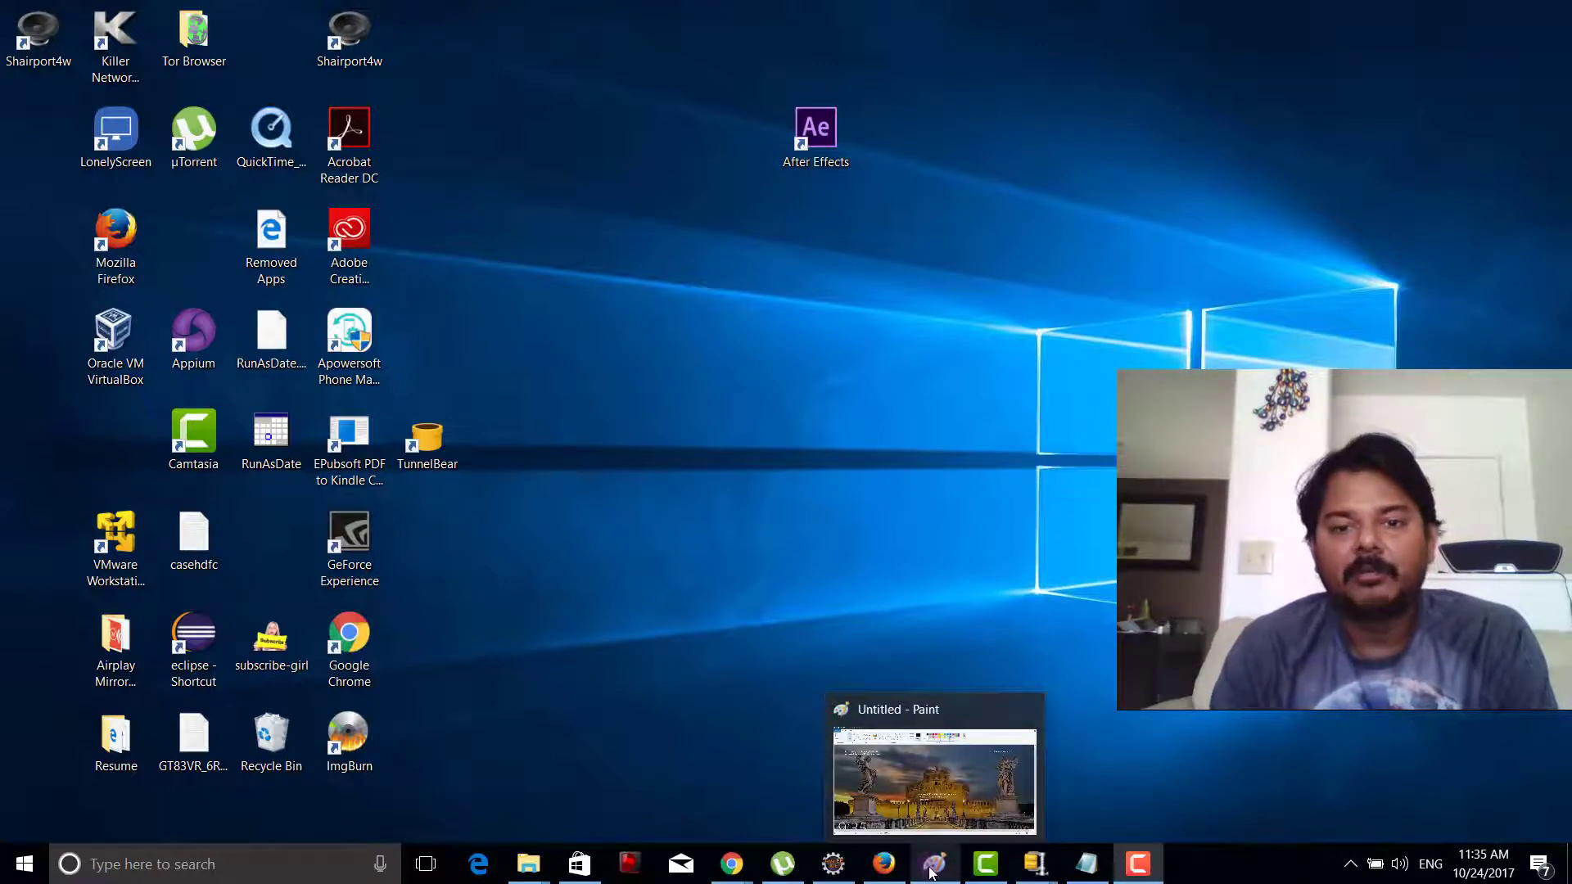
left_click(974, 801)
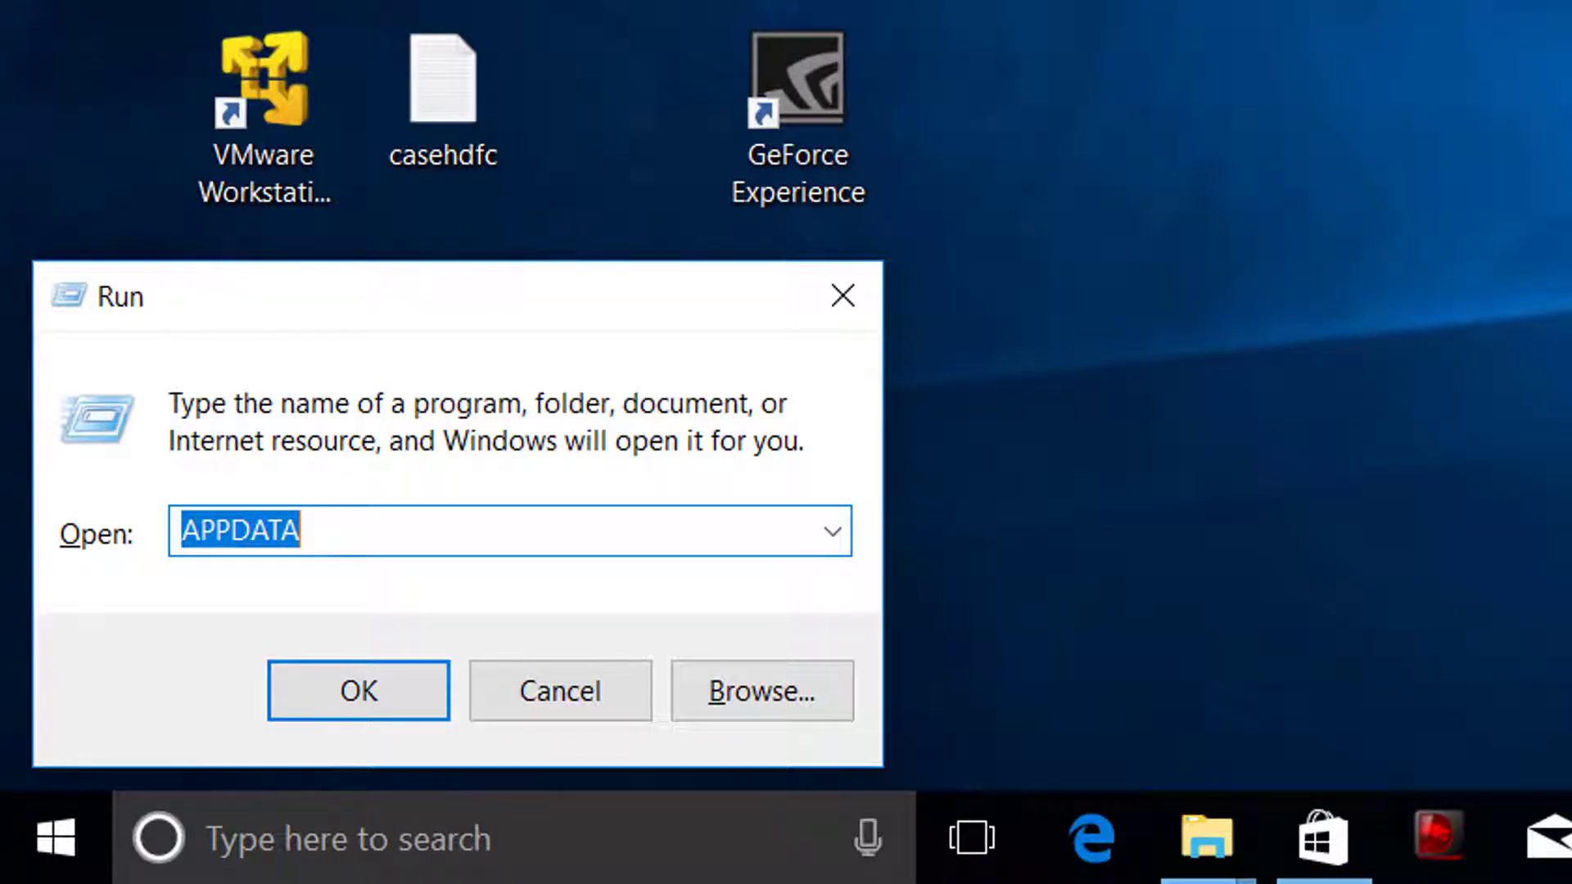
Open AppData, then Local, then the Packages folder listing 87 items.
key("Return")
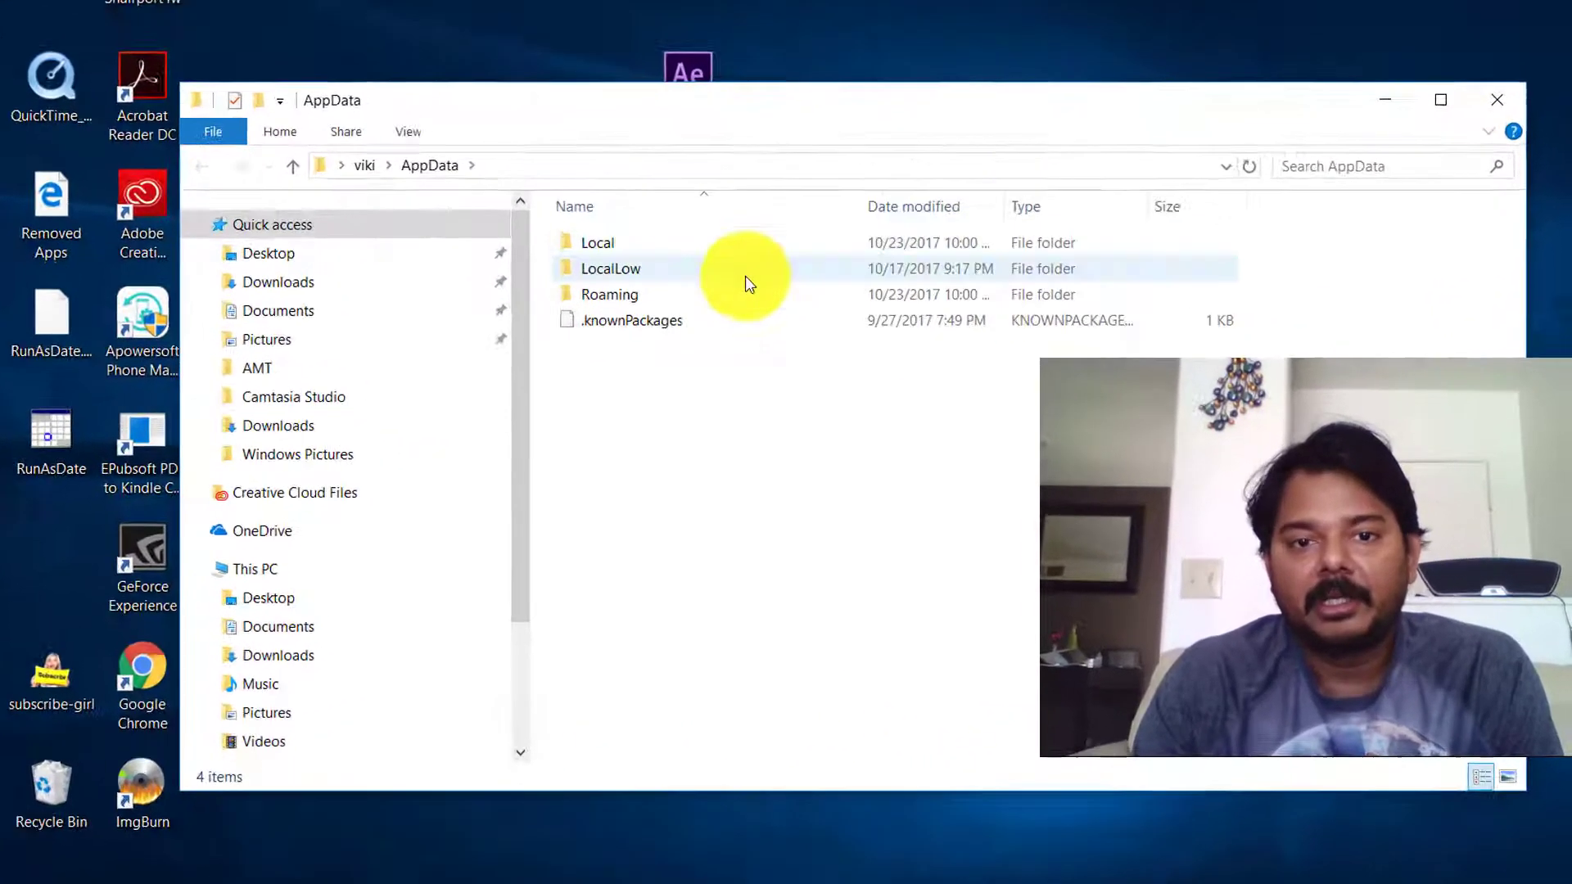
double_click(737, 268)
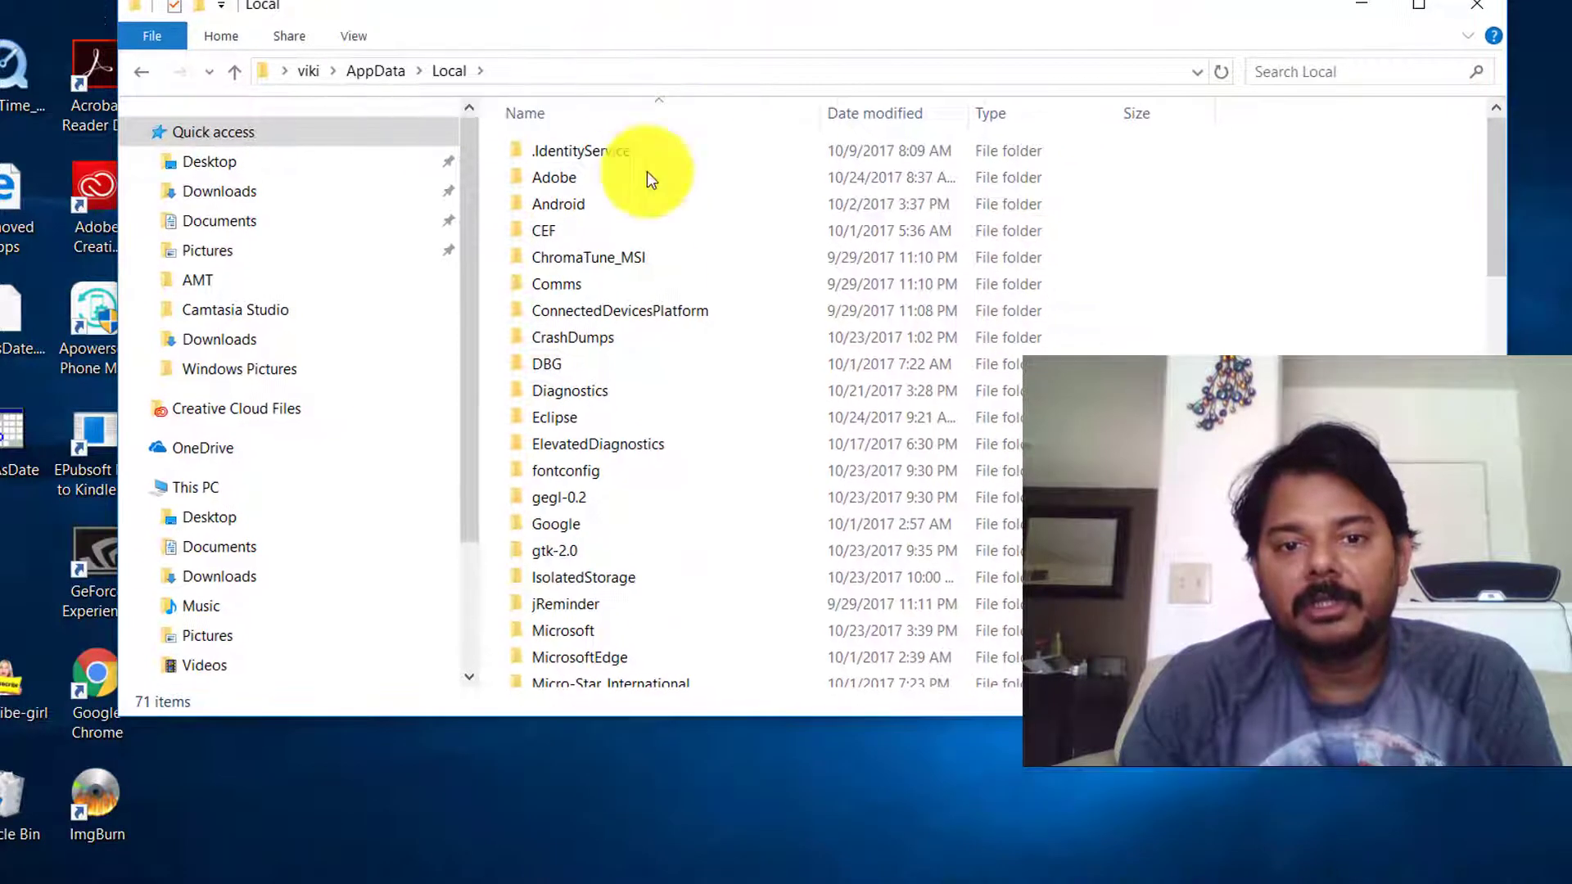
scroll(646, 430, "down", 7)
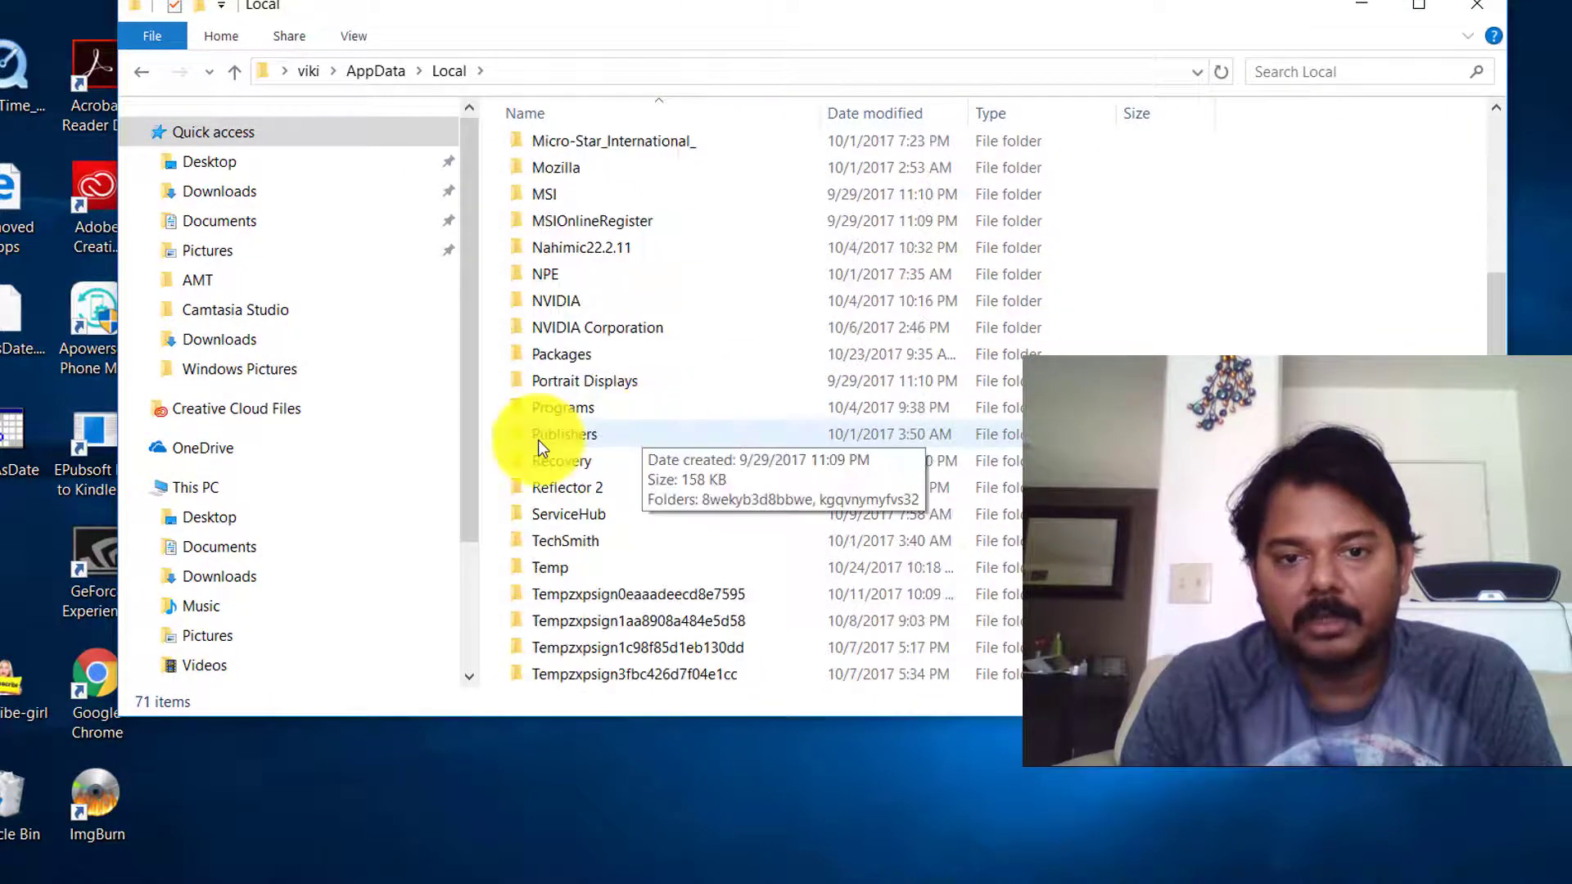
double_click(558, 354)
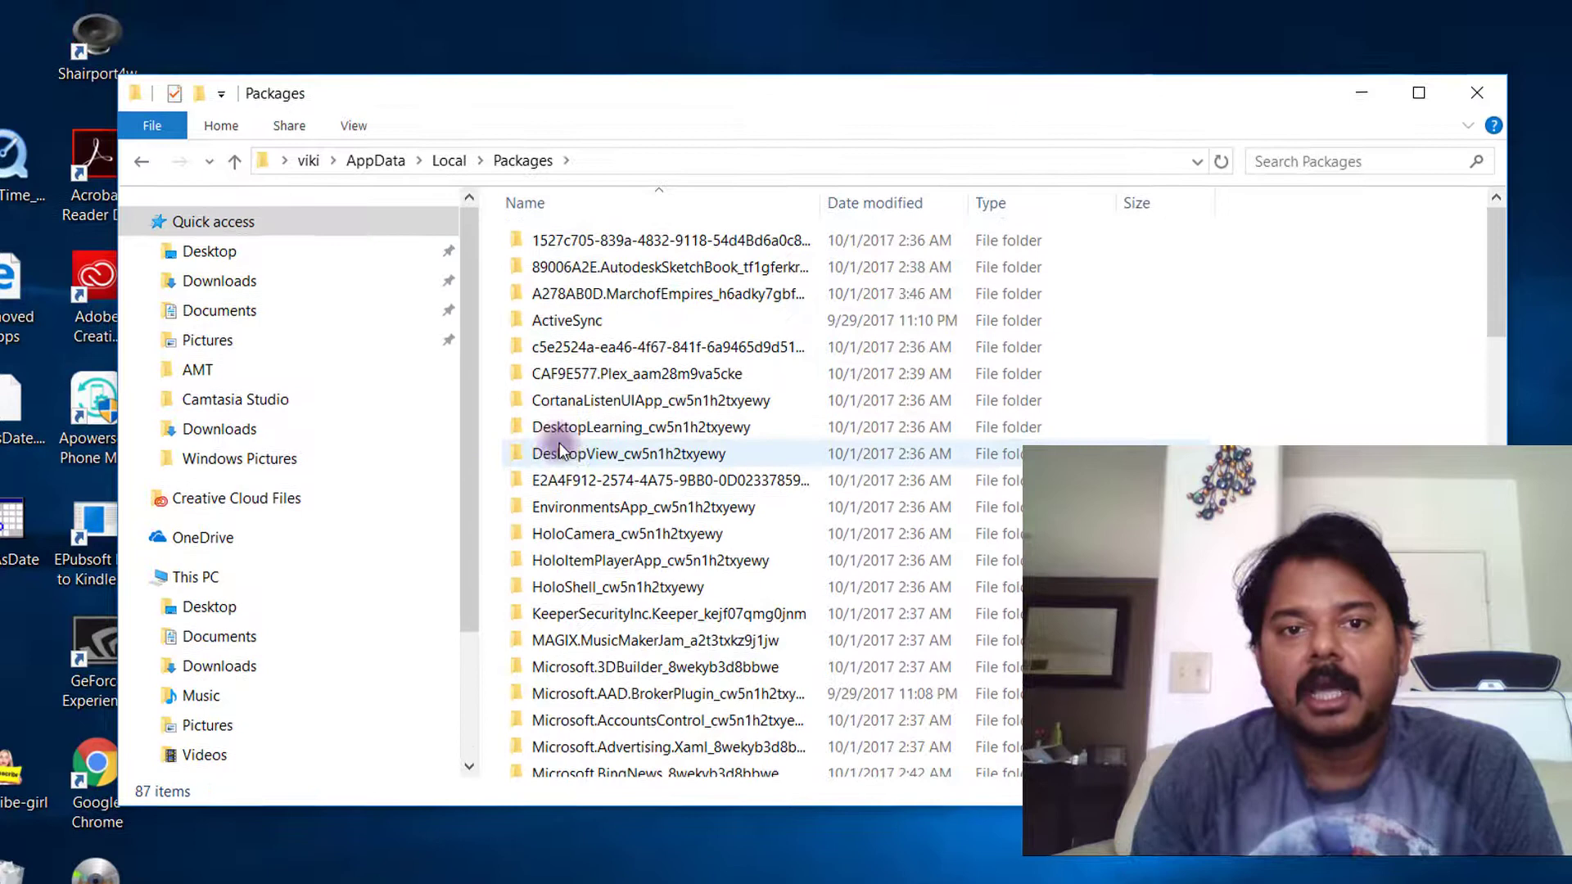
scroll(561, 414, "down", 5)
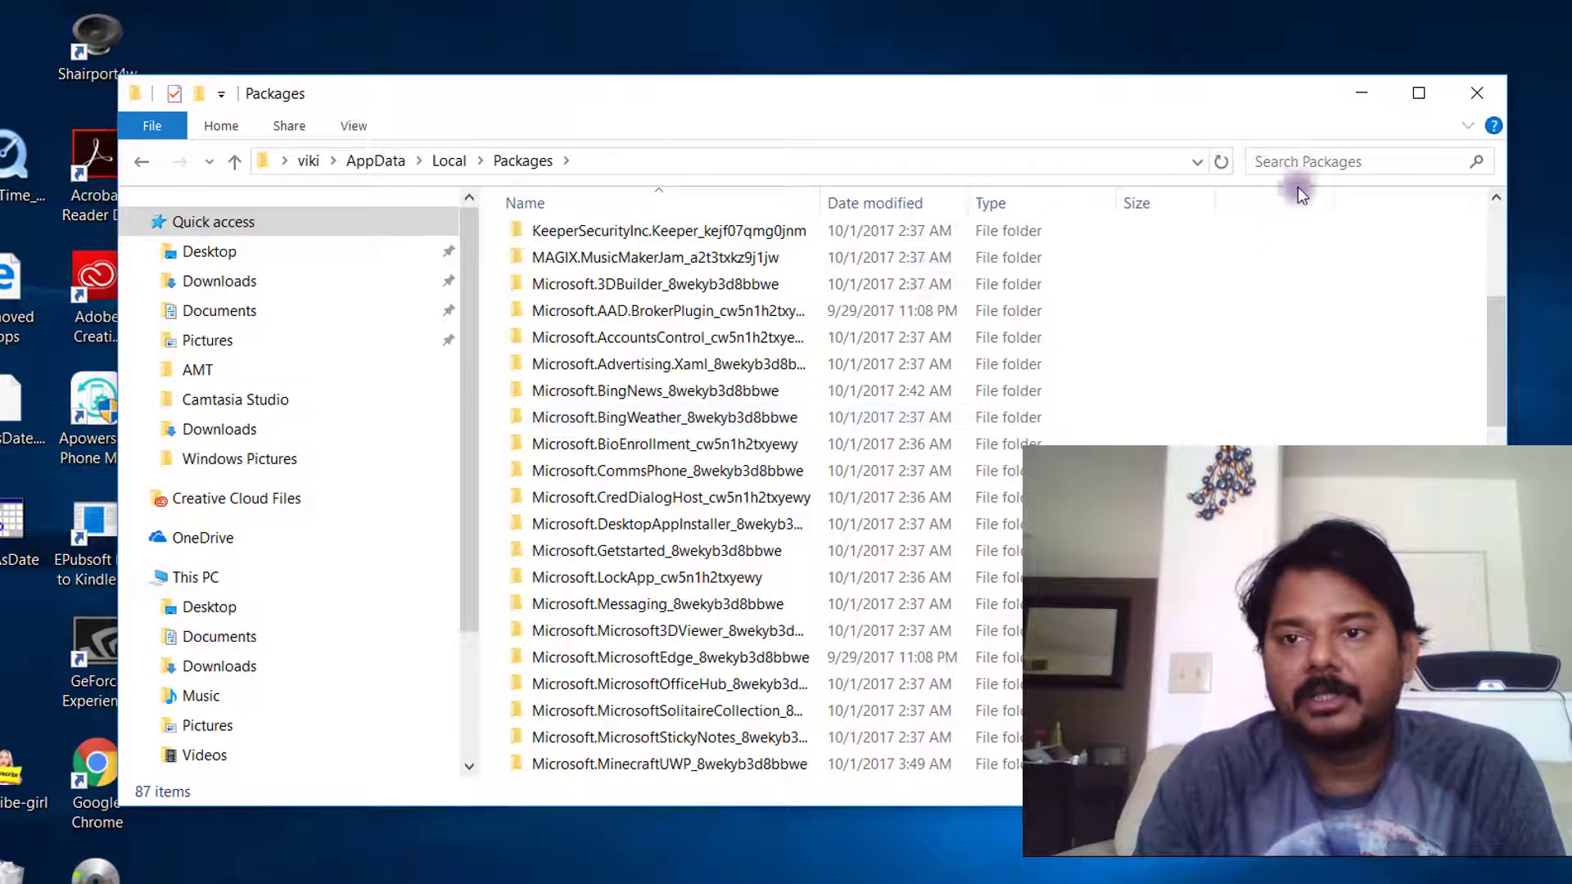
Search Packages for contentdelivery and open the Microsoft.Windows.ContentDeliveryManager_cw5n1h2txyewy folder.
left_click(1304, 156)
type("content")
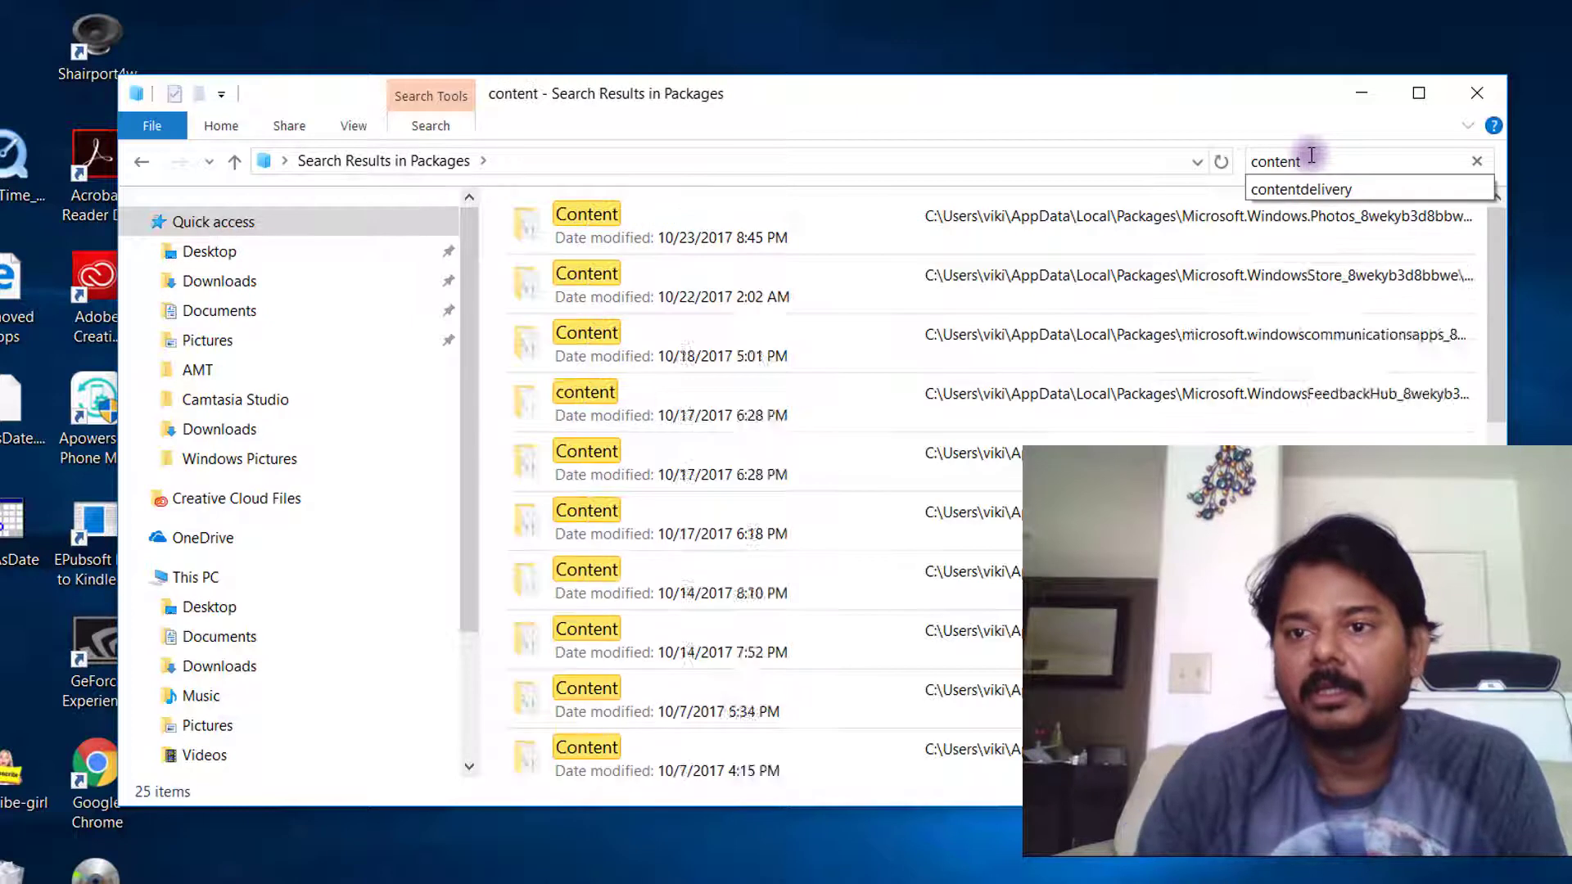
left_click(1343, 190)
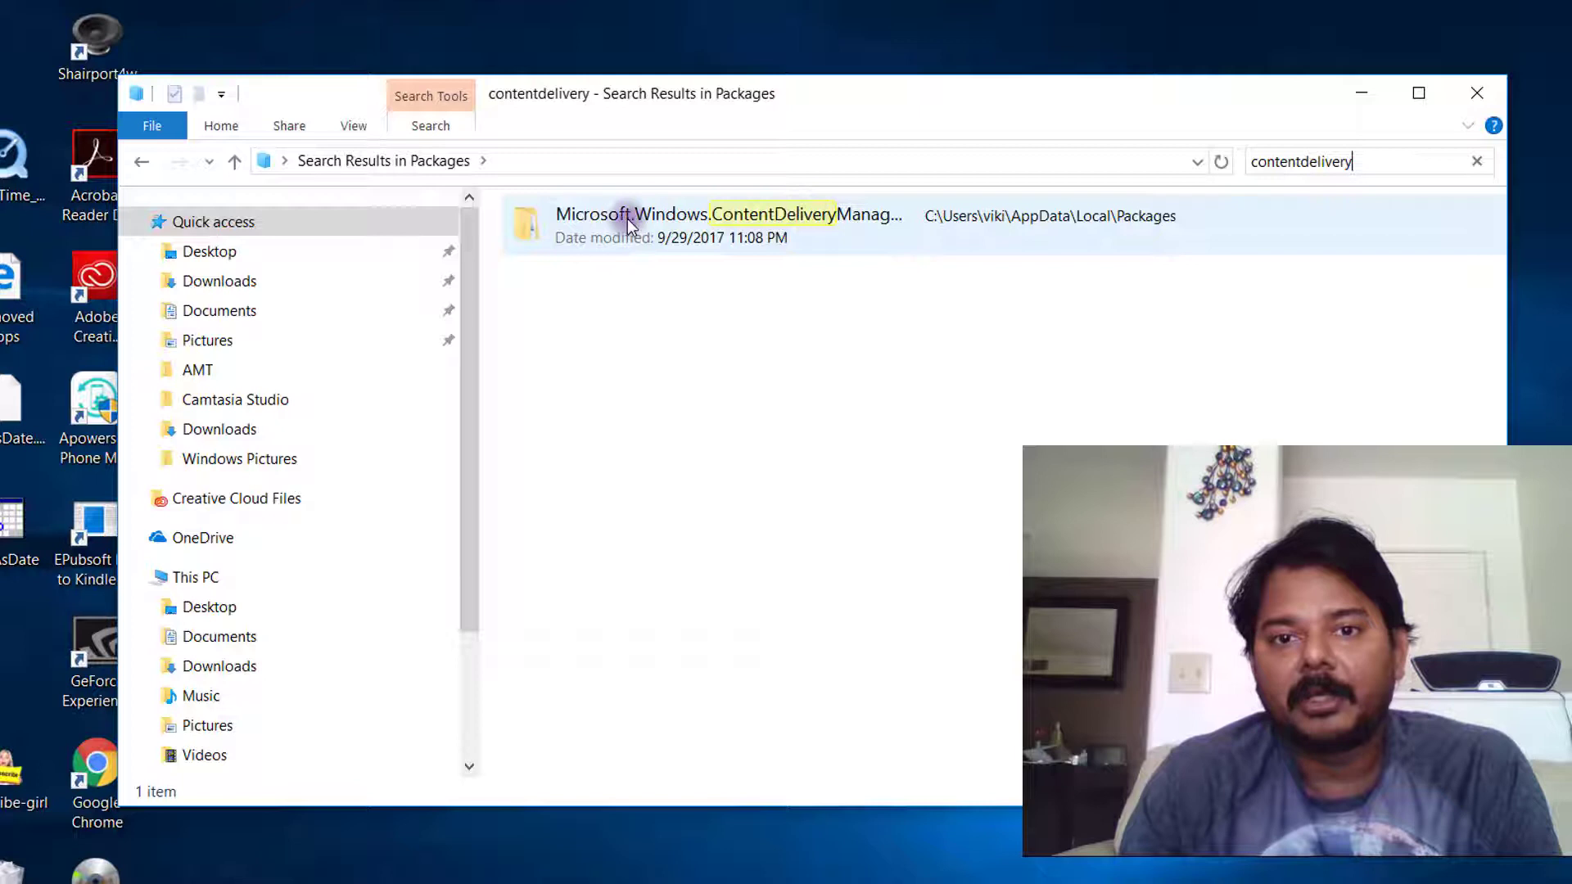
double_click(887, 225)
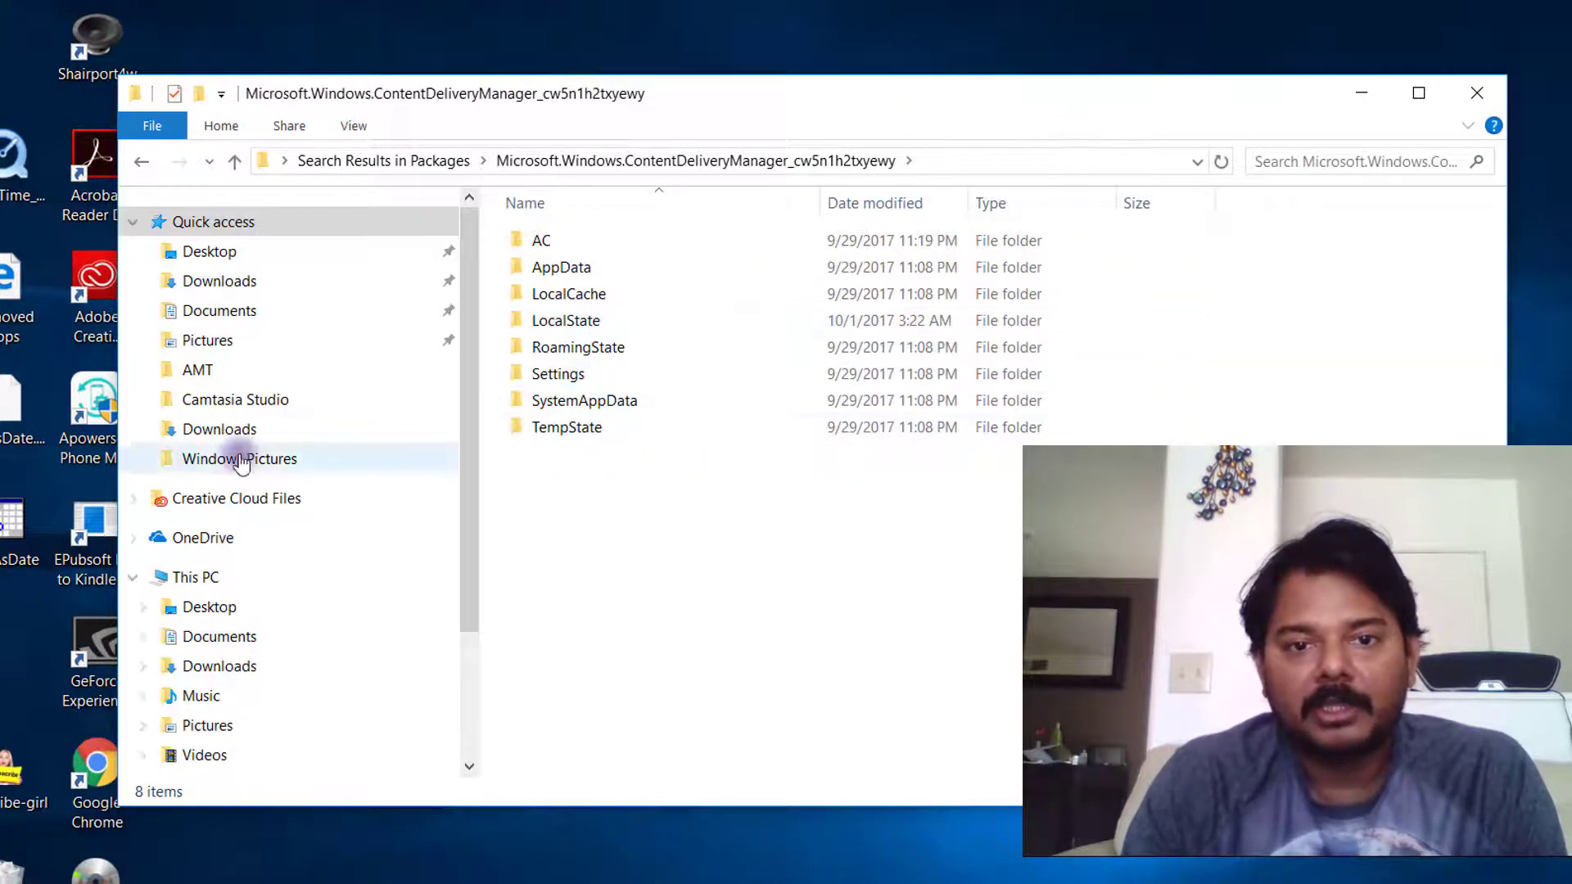
Open the LocalState\Assets folder to list its 92 hash-named files.
left_click(576, 331)
double_click(577, 331)
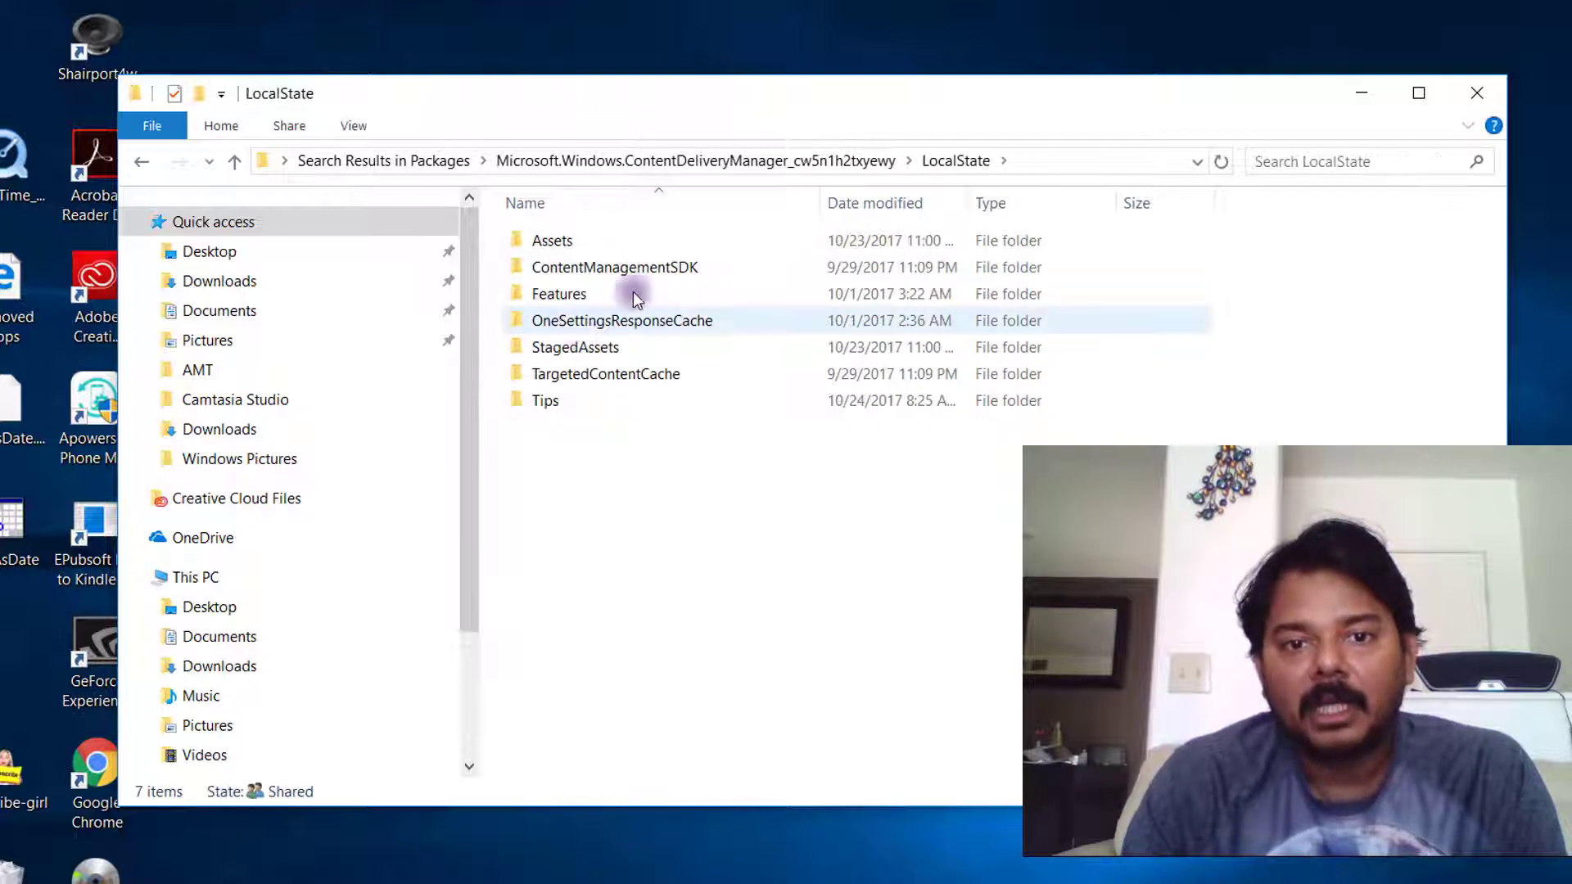
left_click(567, 243)
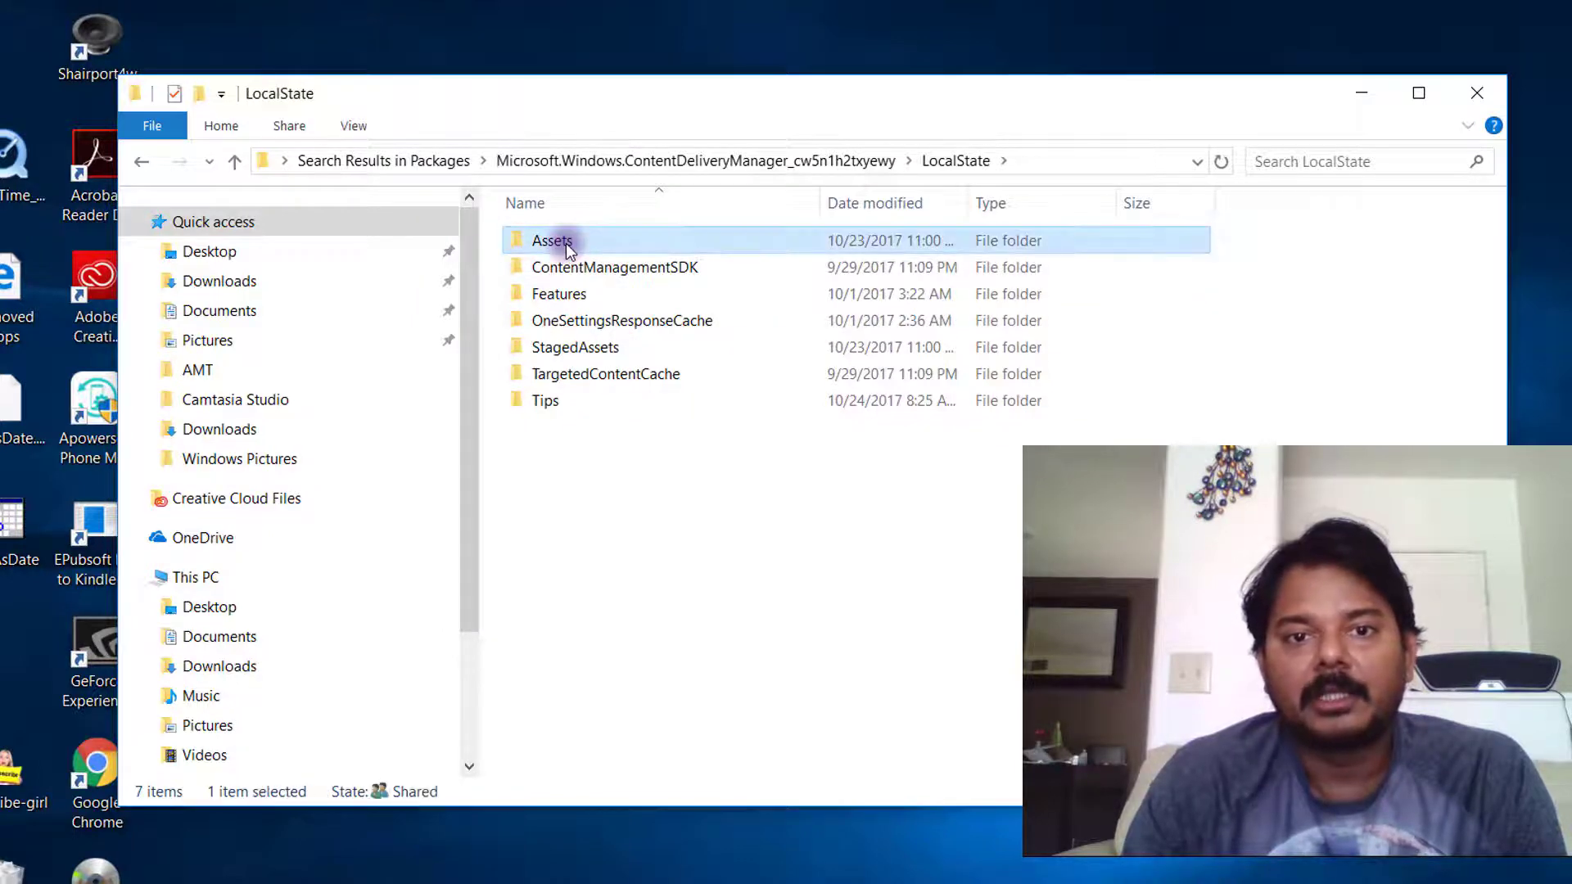
double_click(566, 243)
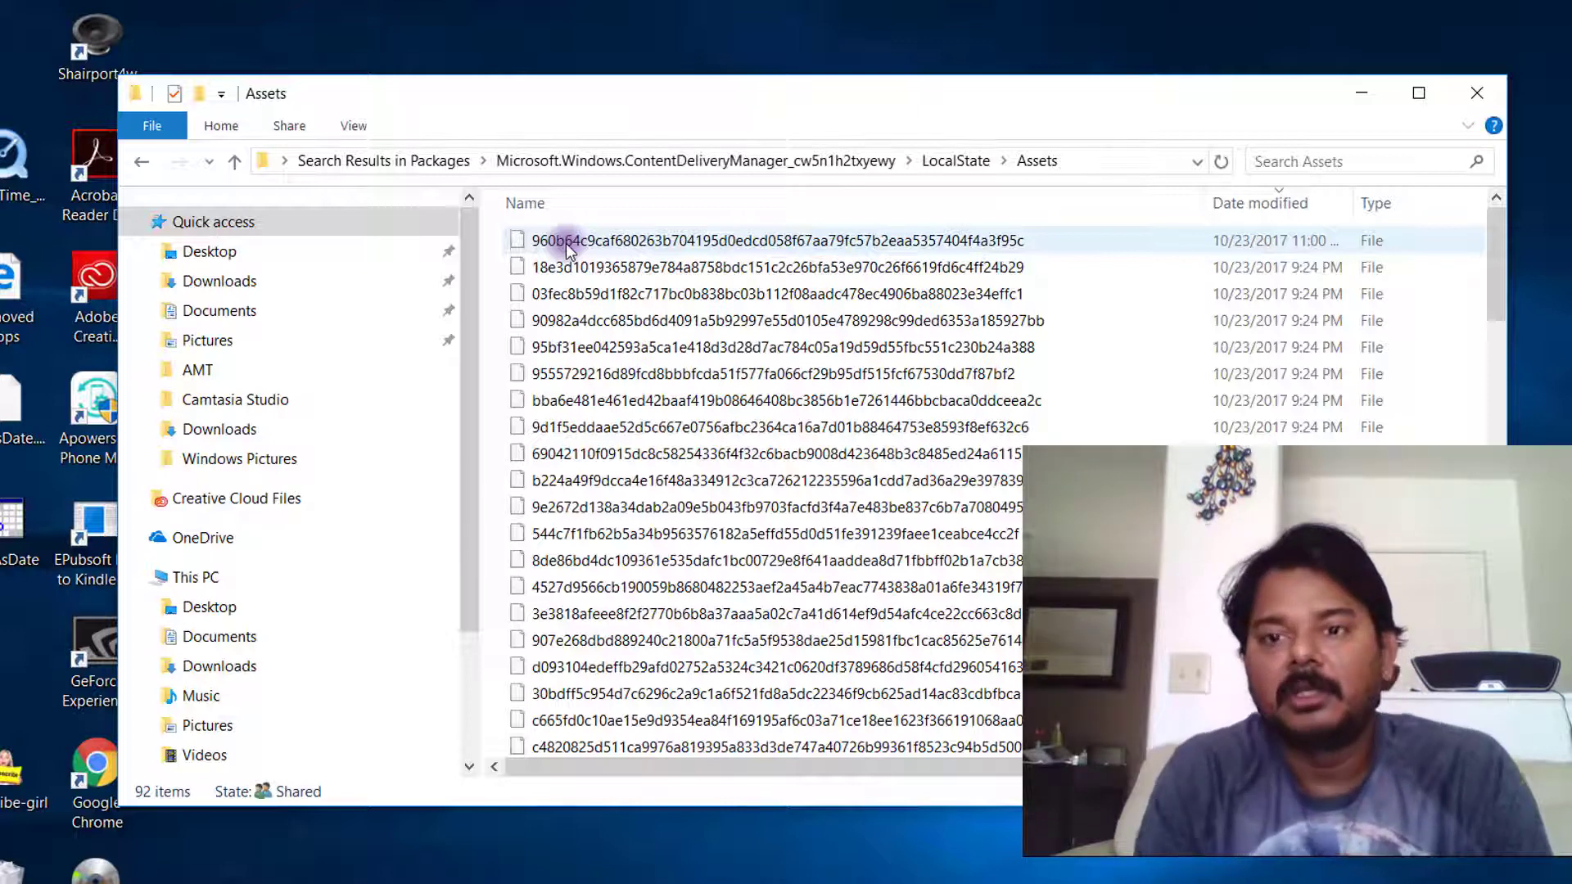
Check the first asset file's Properties to confirm it has no file type.
right_click(567, 248)
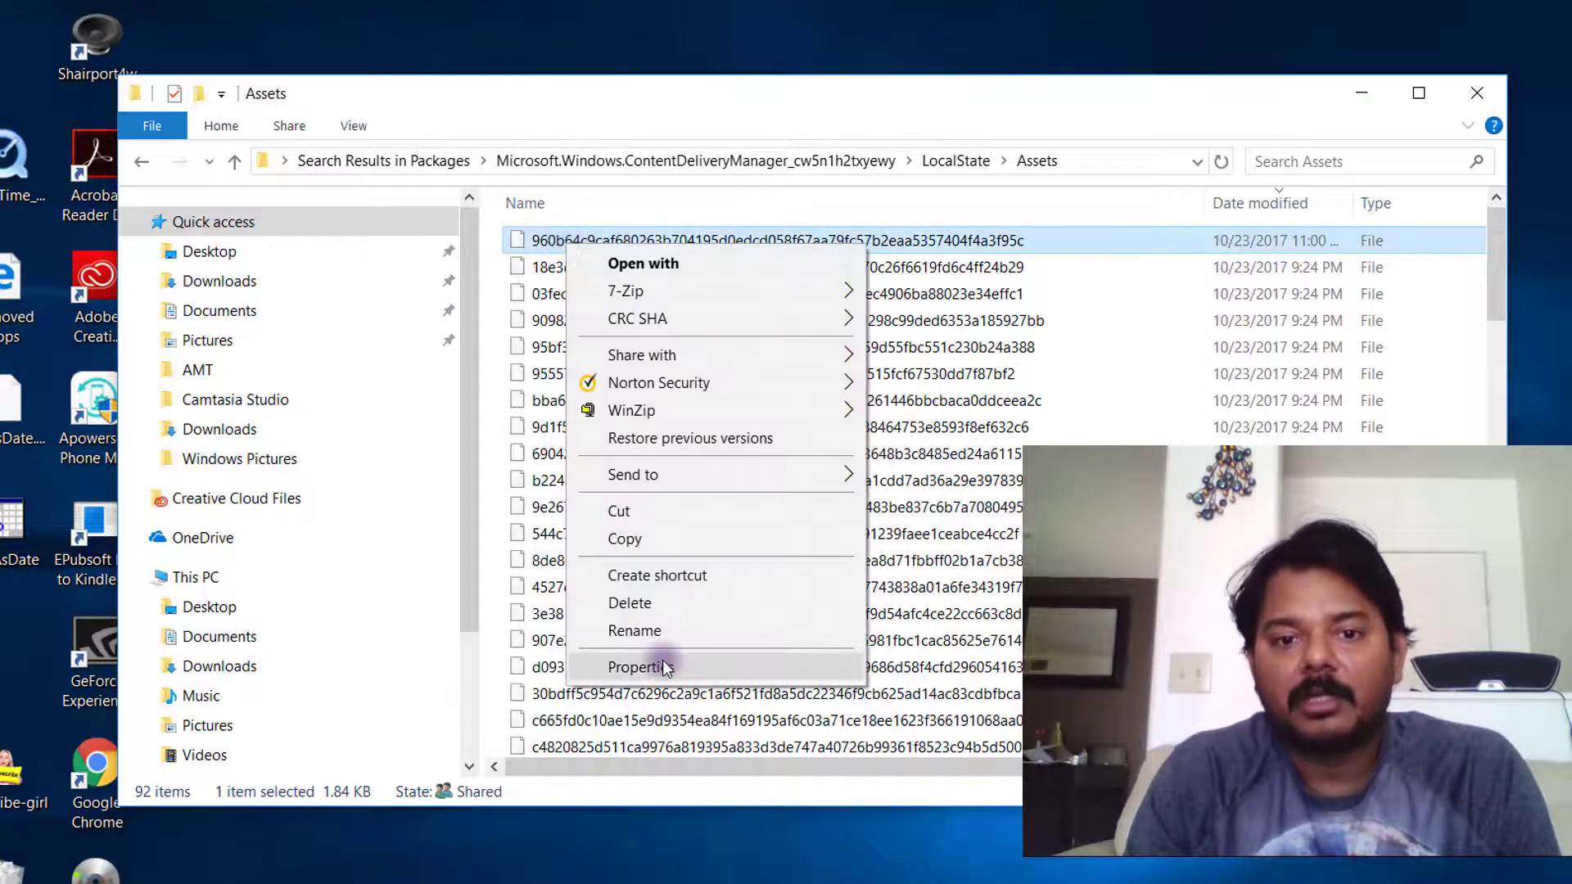
left_click(664, 667)
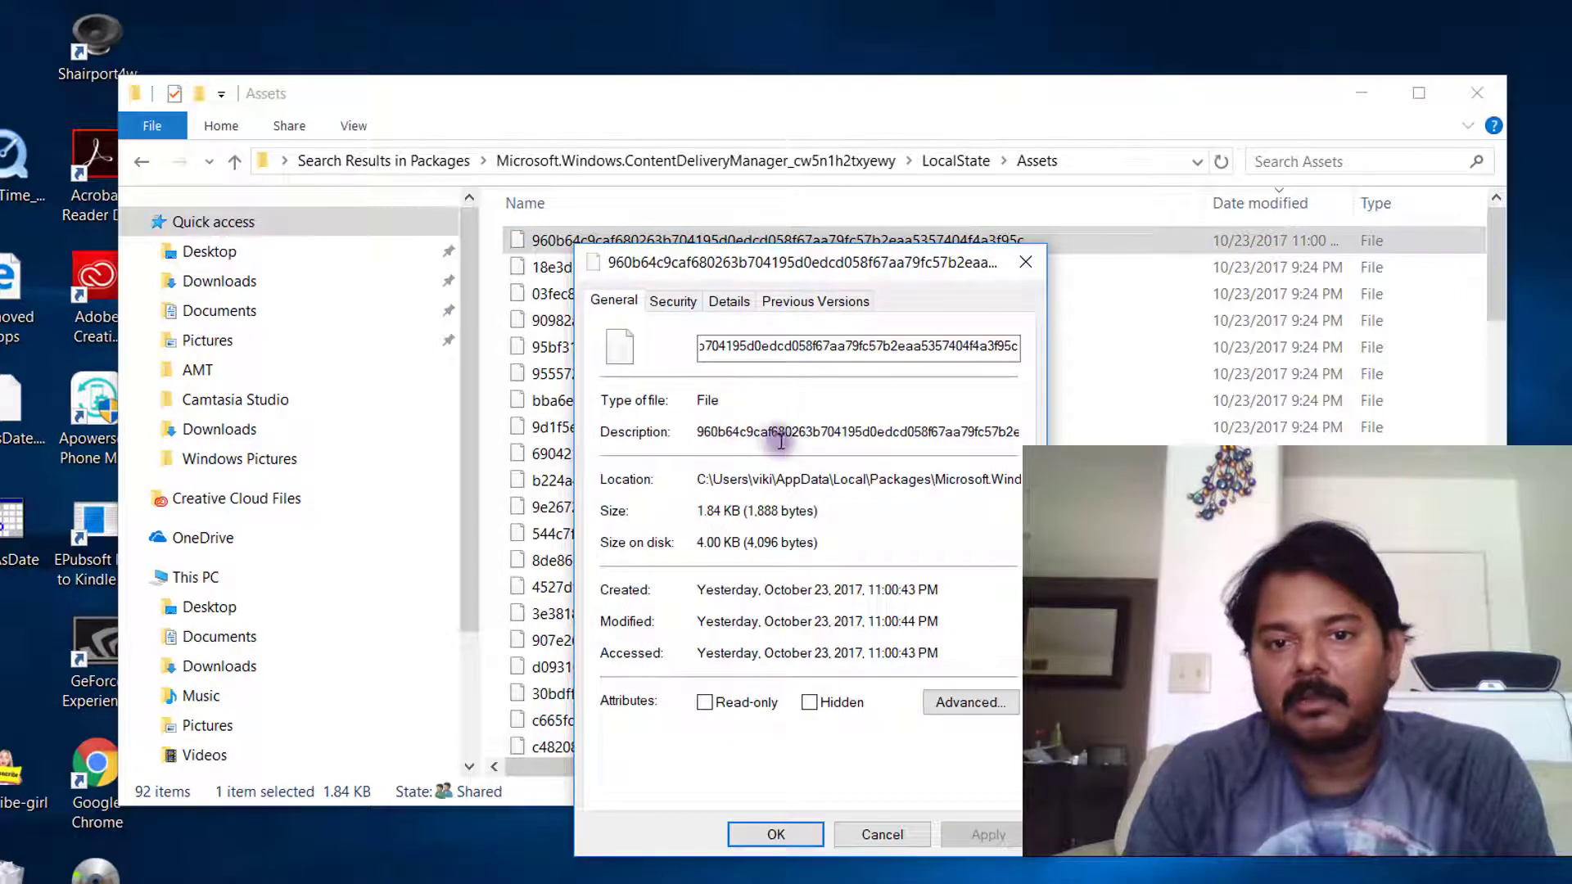
double_click(780, 441)
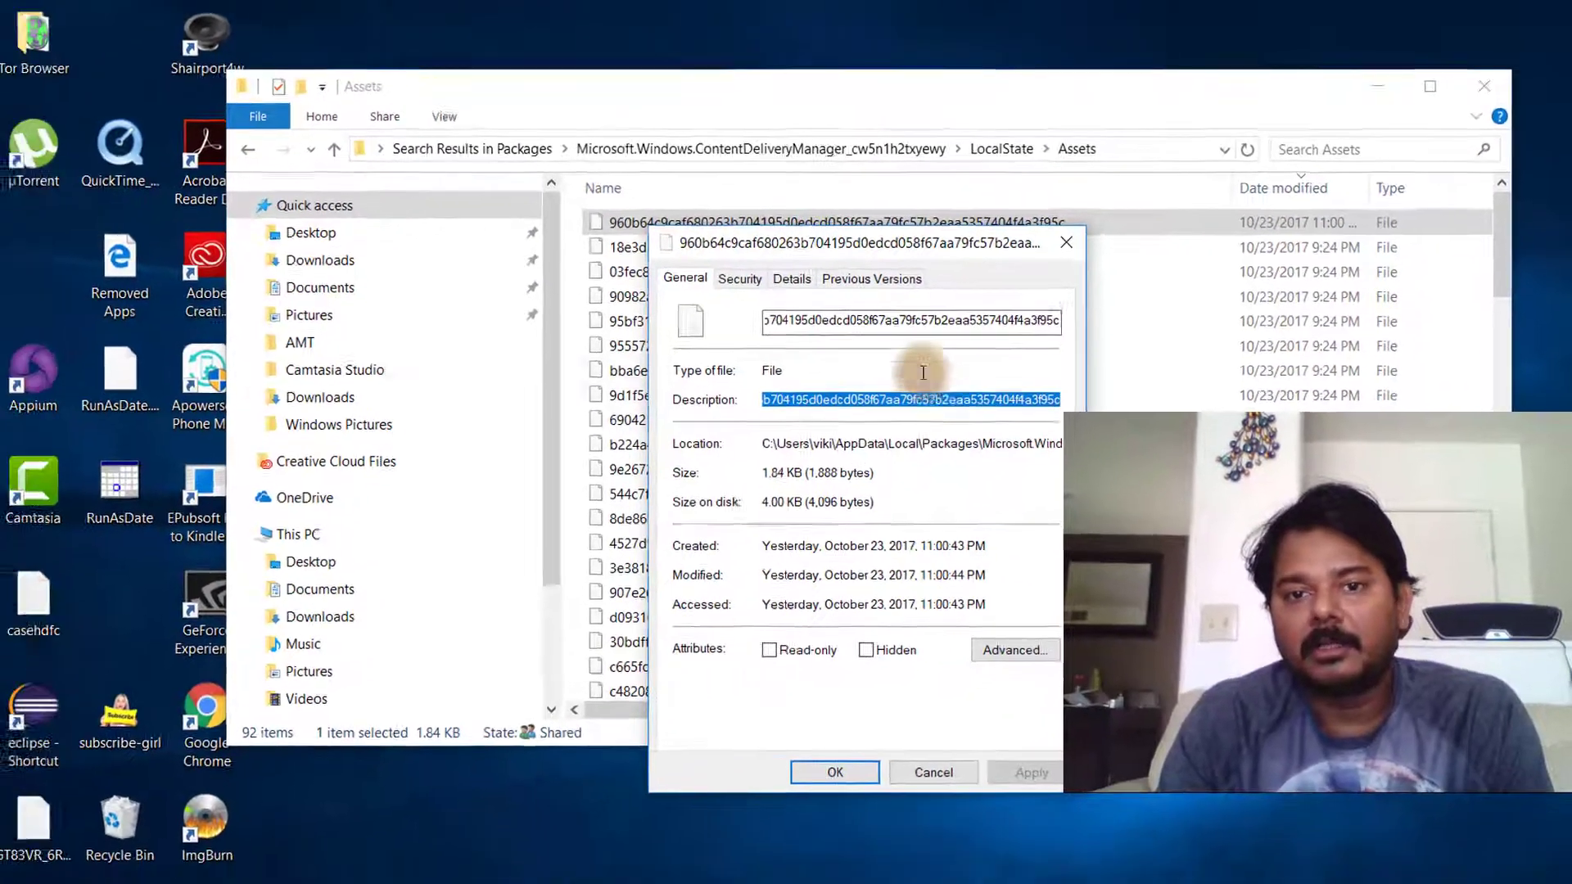
key("Escape")
Dismiss the file's context menu and launch a blank Paint with mspaint.
right_click(659, 242)
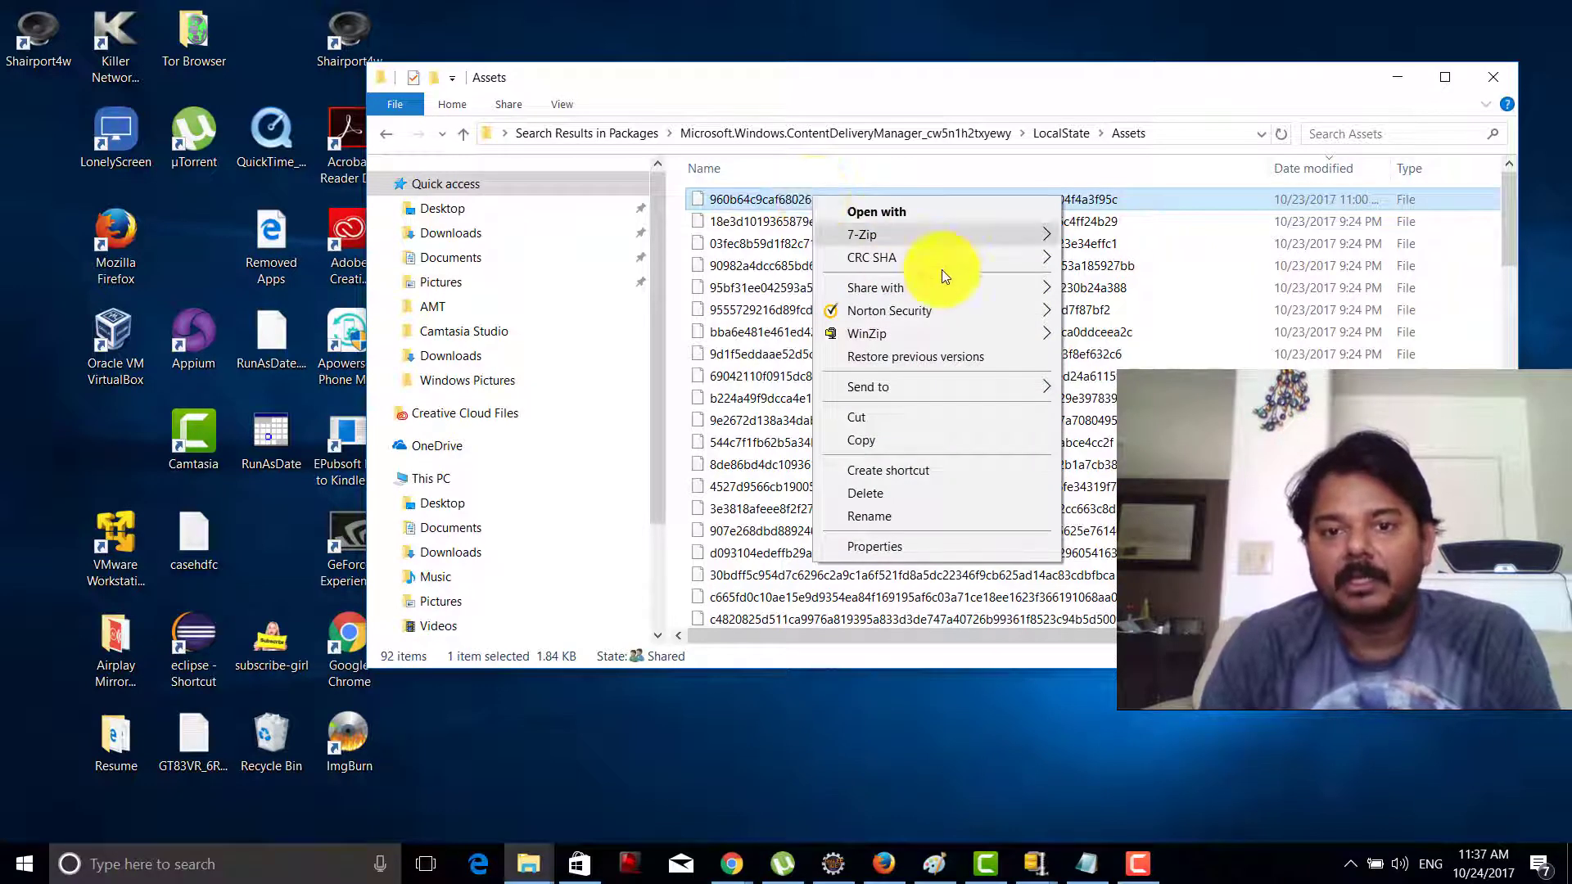
left_click(911, 215)
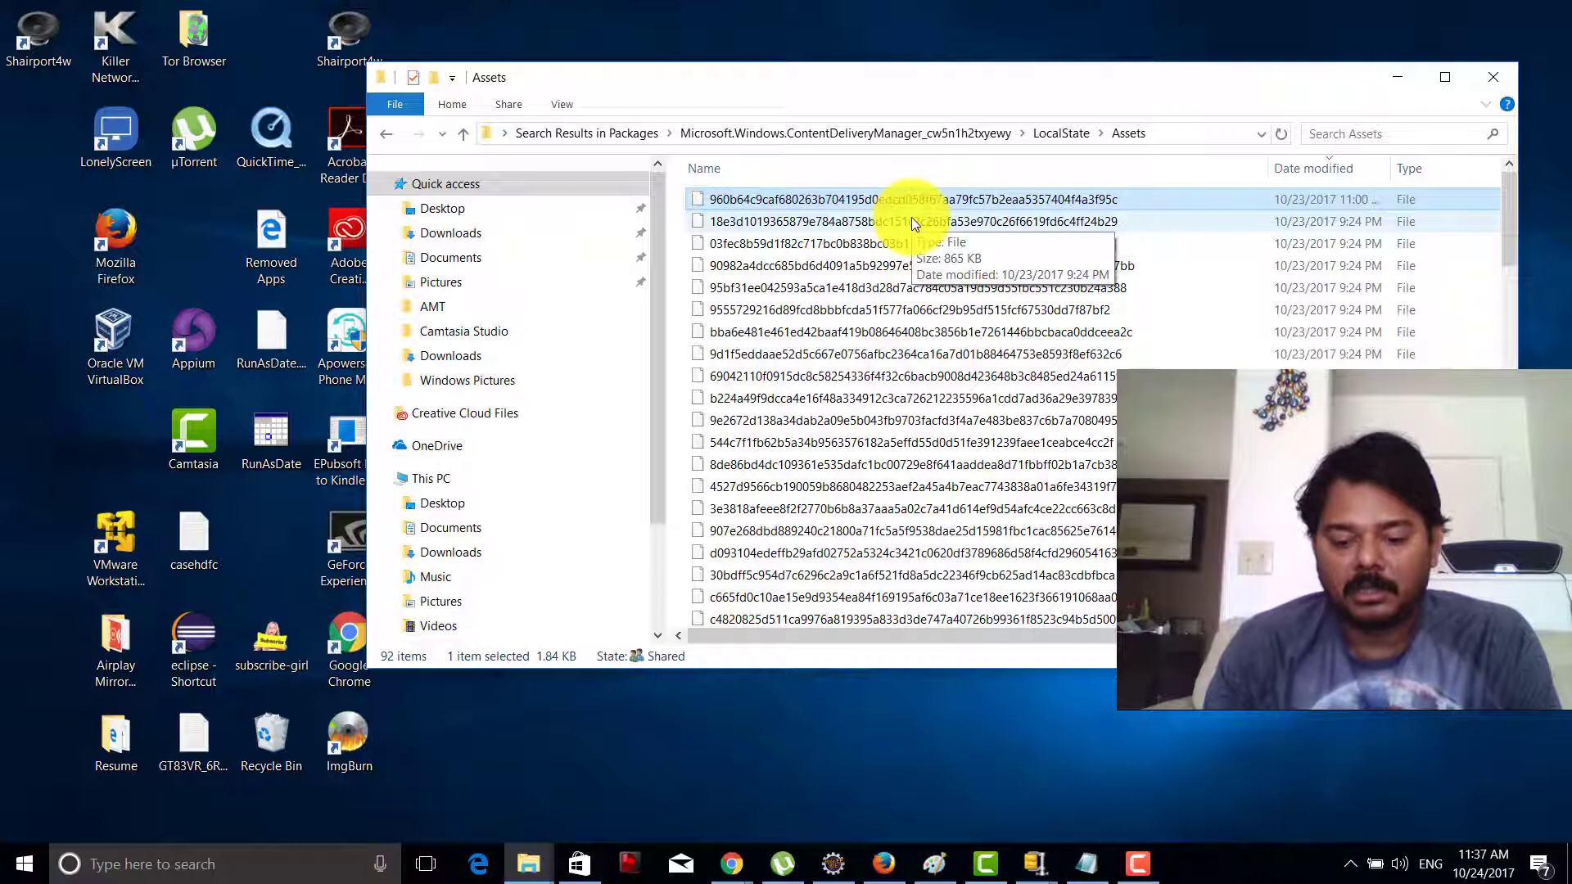
key("super+r")
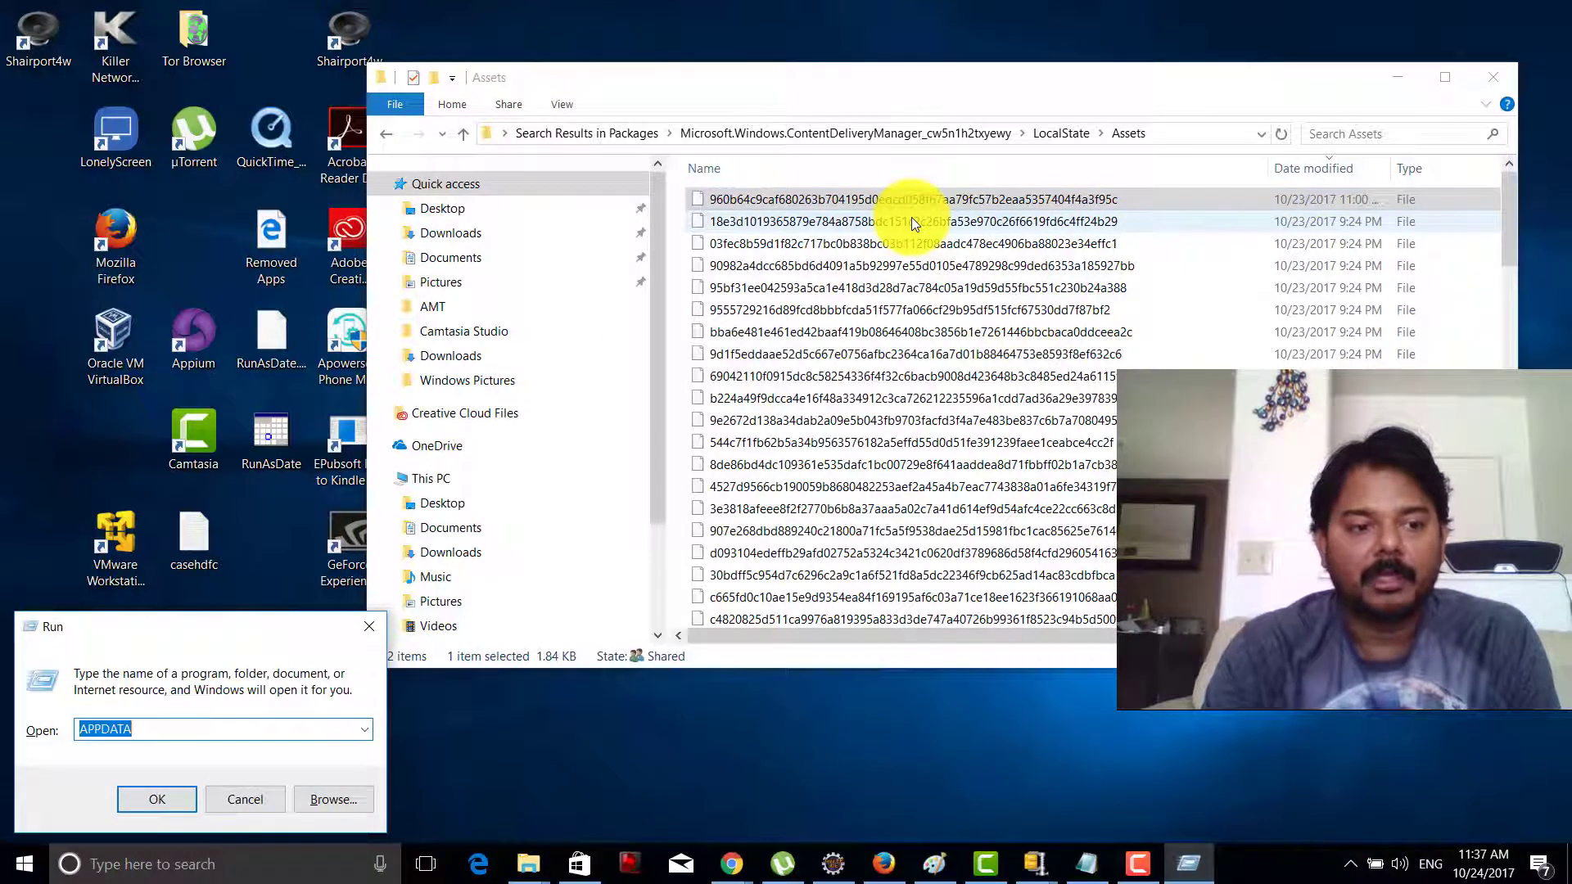
type("mspaint")
key("Return")
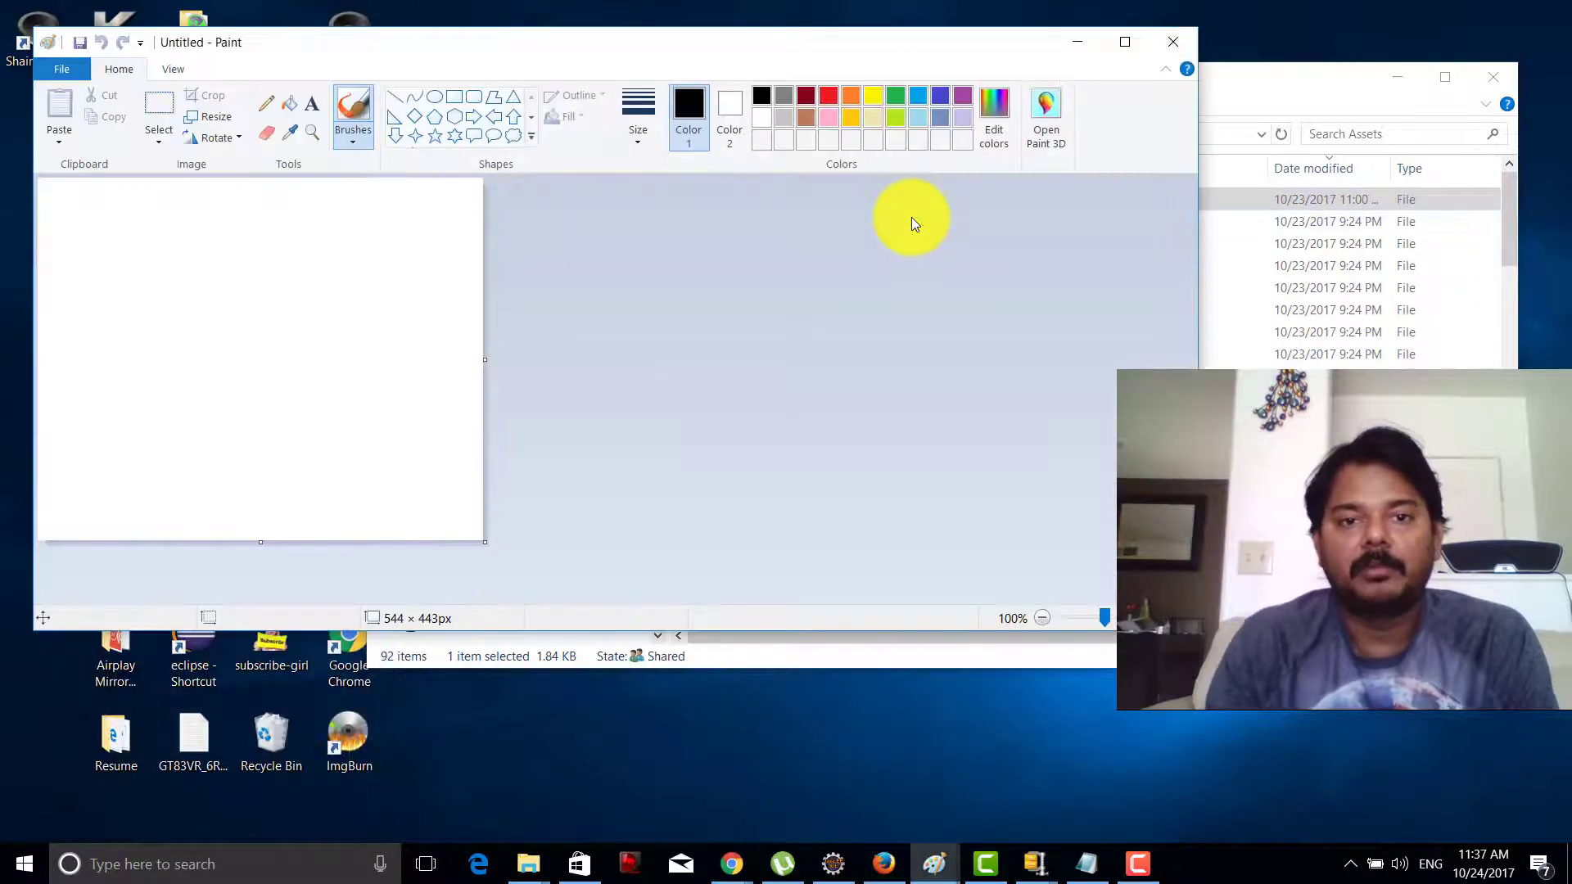
Drop the first two Assets files onto Paint, revealing a forest river image.
mouse_move(884, 42)
left_mouse_down()
mouse_move(1326, 270)
mouse_move(1331, 235)
mouse_move(1332, 264)
left_mouse_up()
left_click_drag(873, 201, 659, 573)
mouse_move(778, 201)
left_mouse_down()
mouse_move(761, 327)
mouse_move(667, 519)
left_mouse_up()
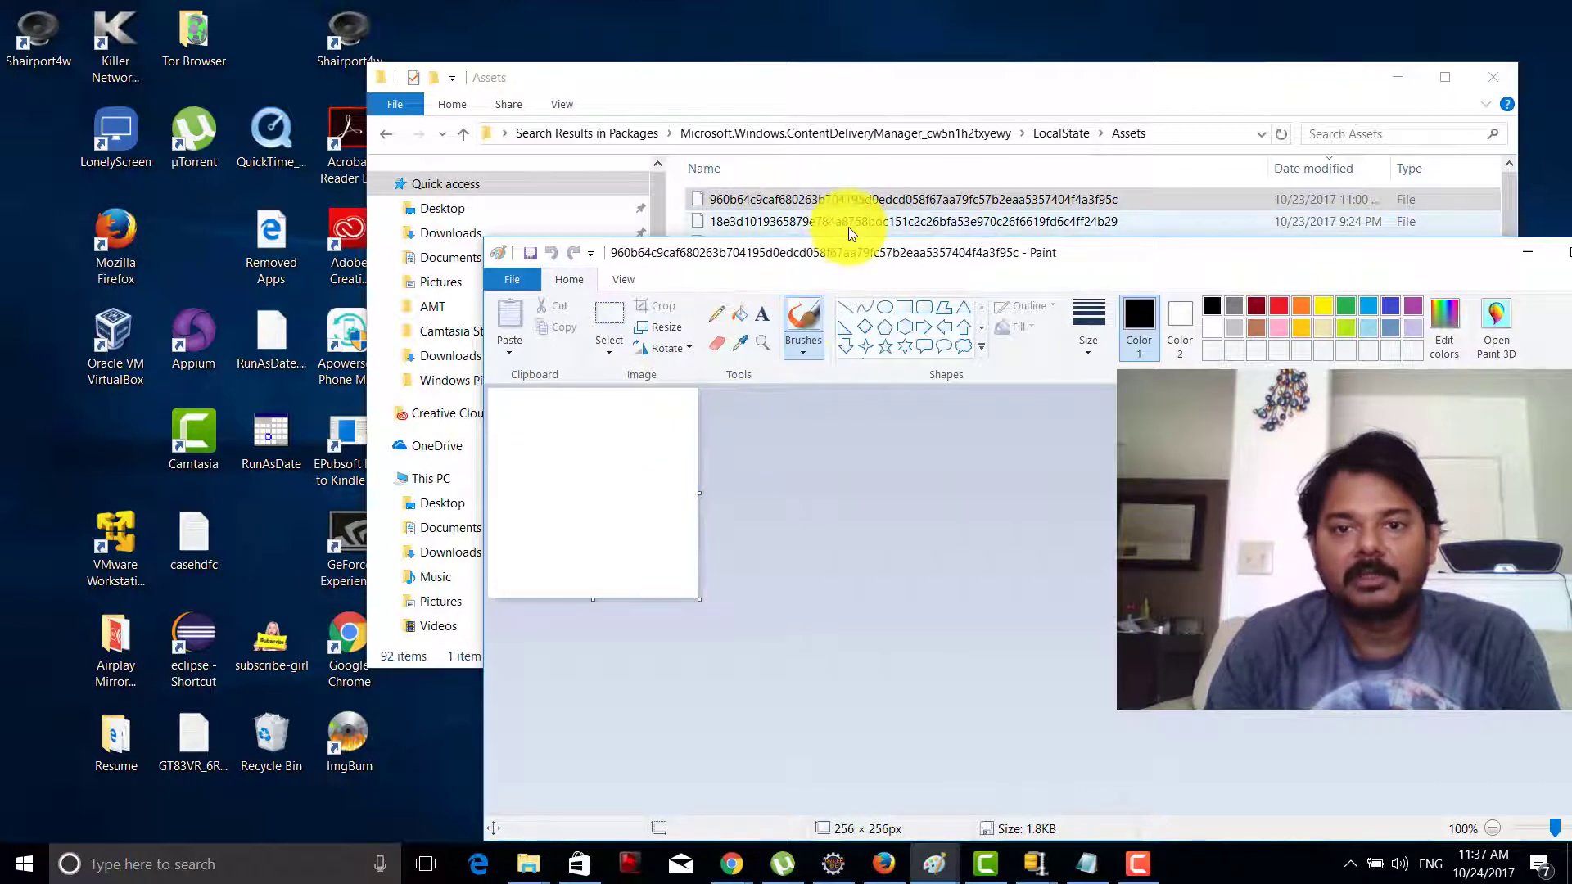
left_click_drag(848, 228, 643, 511)
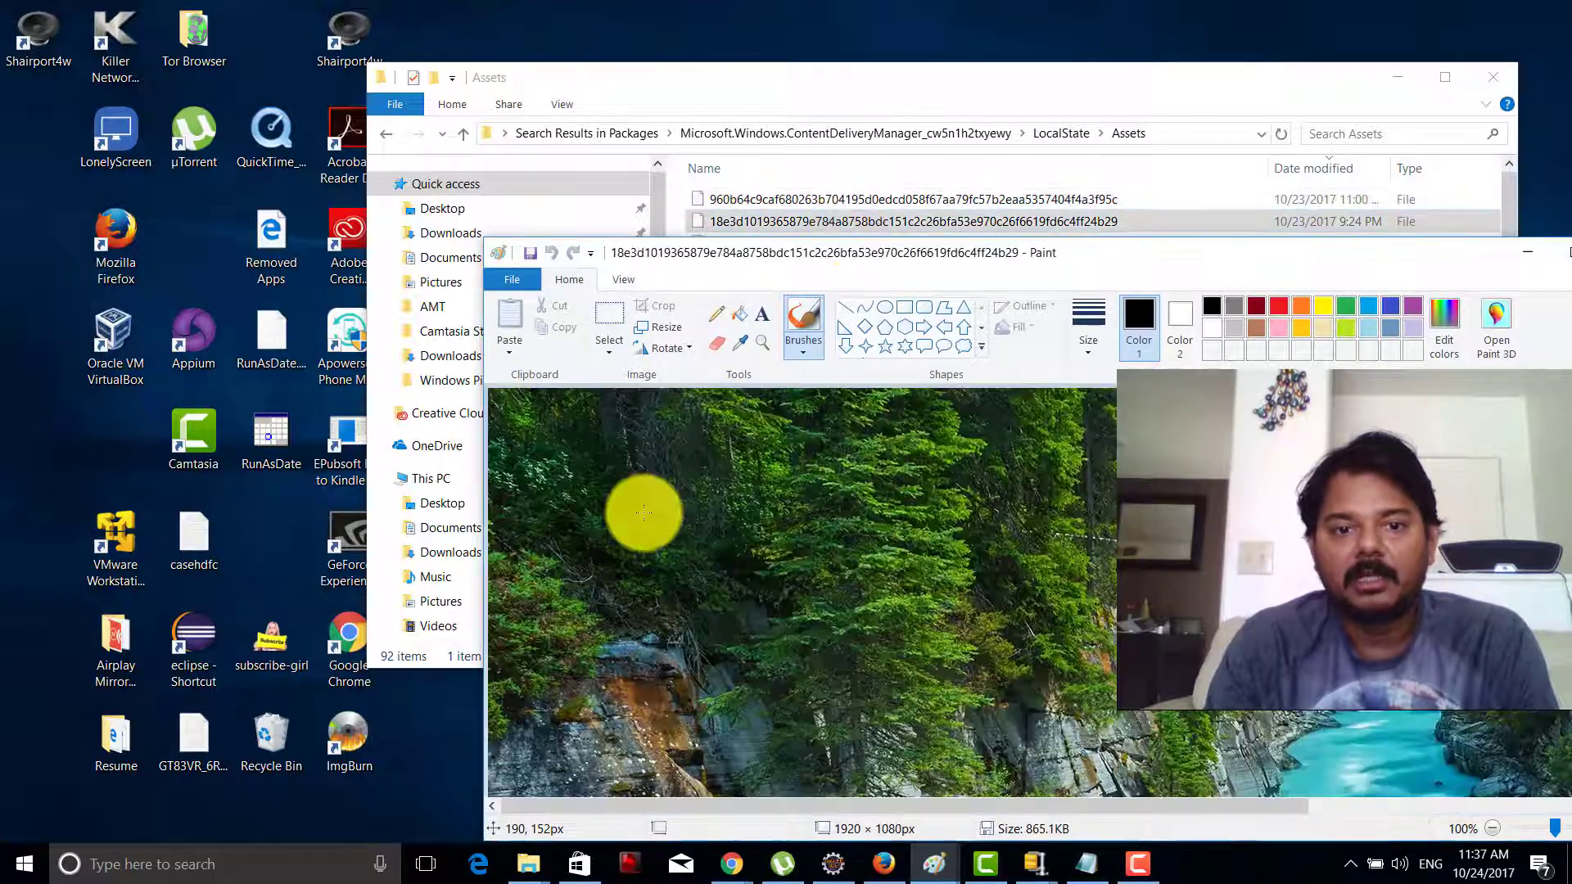
double_click(969, 261)
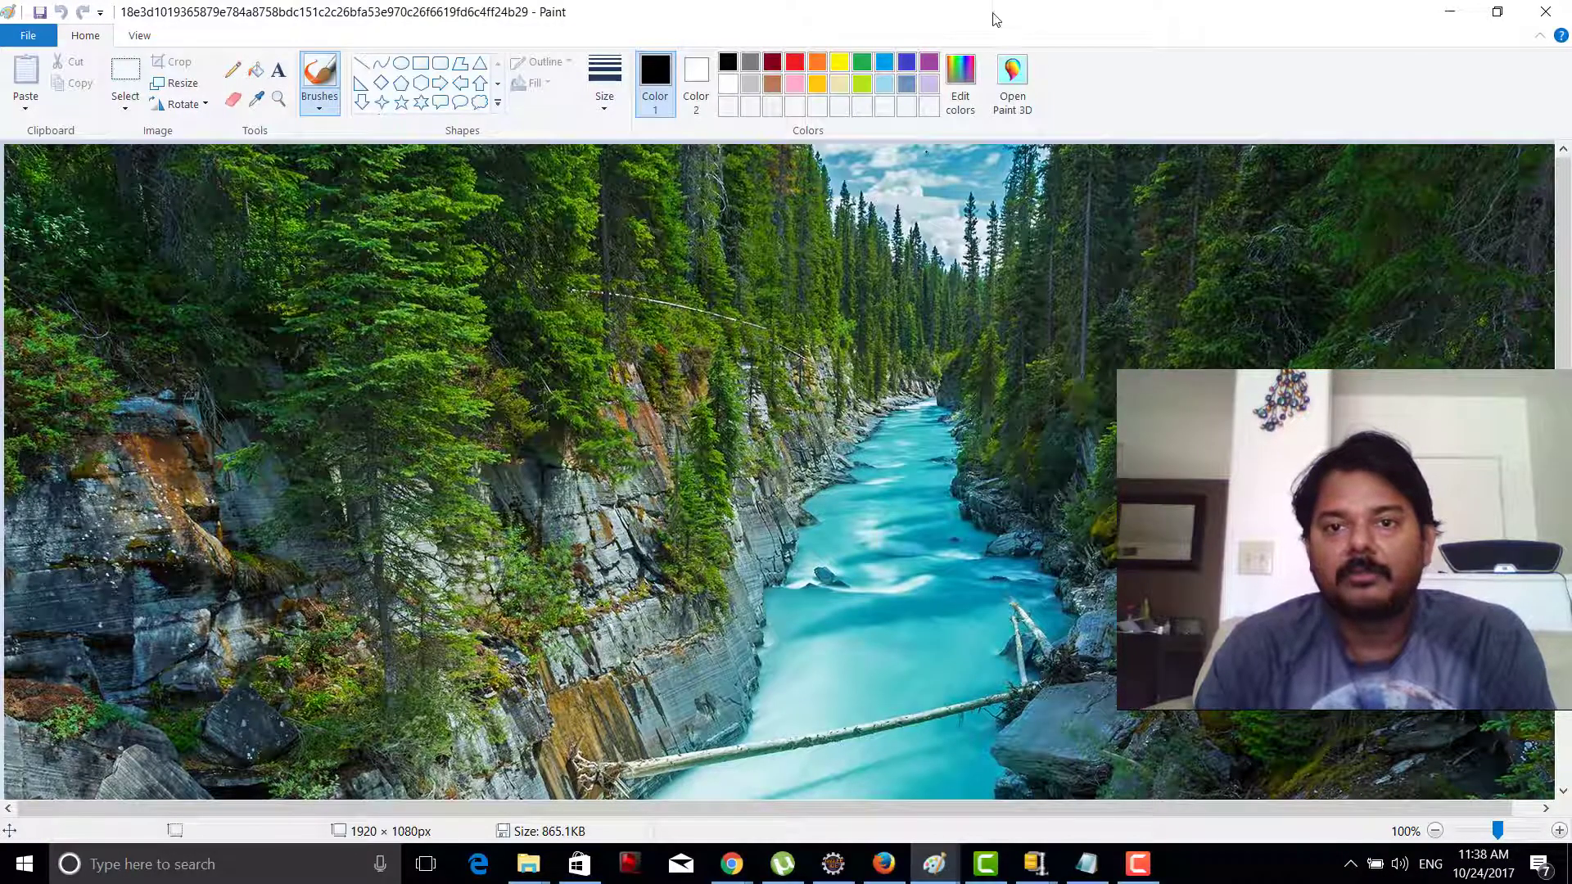
Preview the third through tenth Assets files in Paint one after another.
mouse_move(993, 18)
left_mouse_down()
mouse_move(1055, 106)
mouse_move(1111, 294)
left_mouse_up()
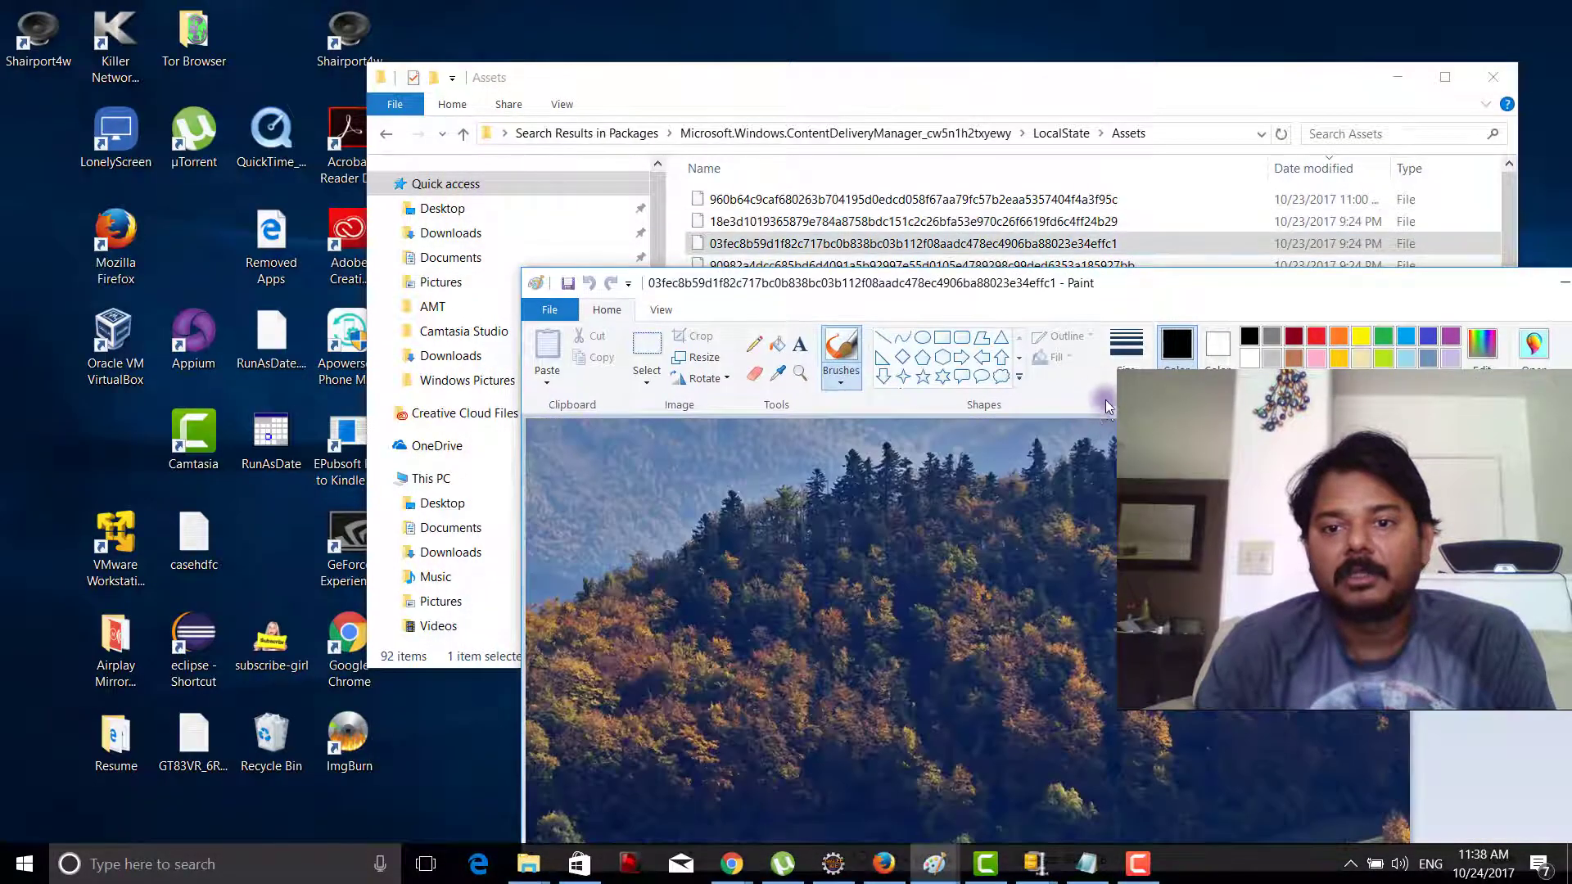
double_click(1111, 295)
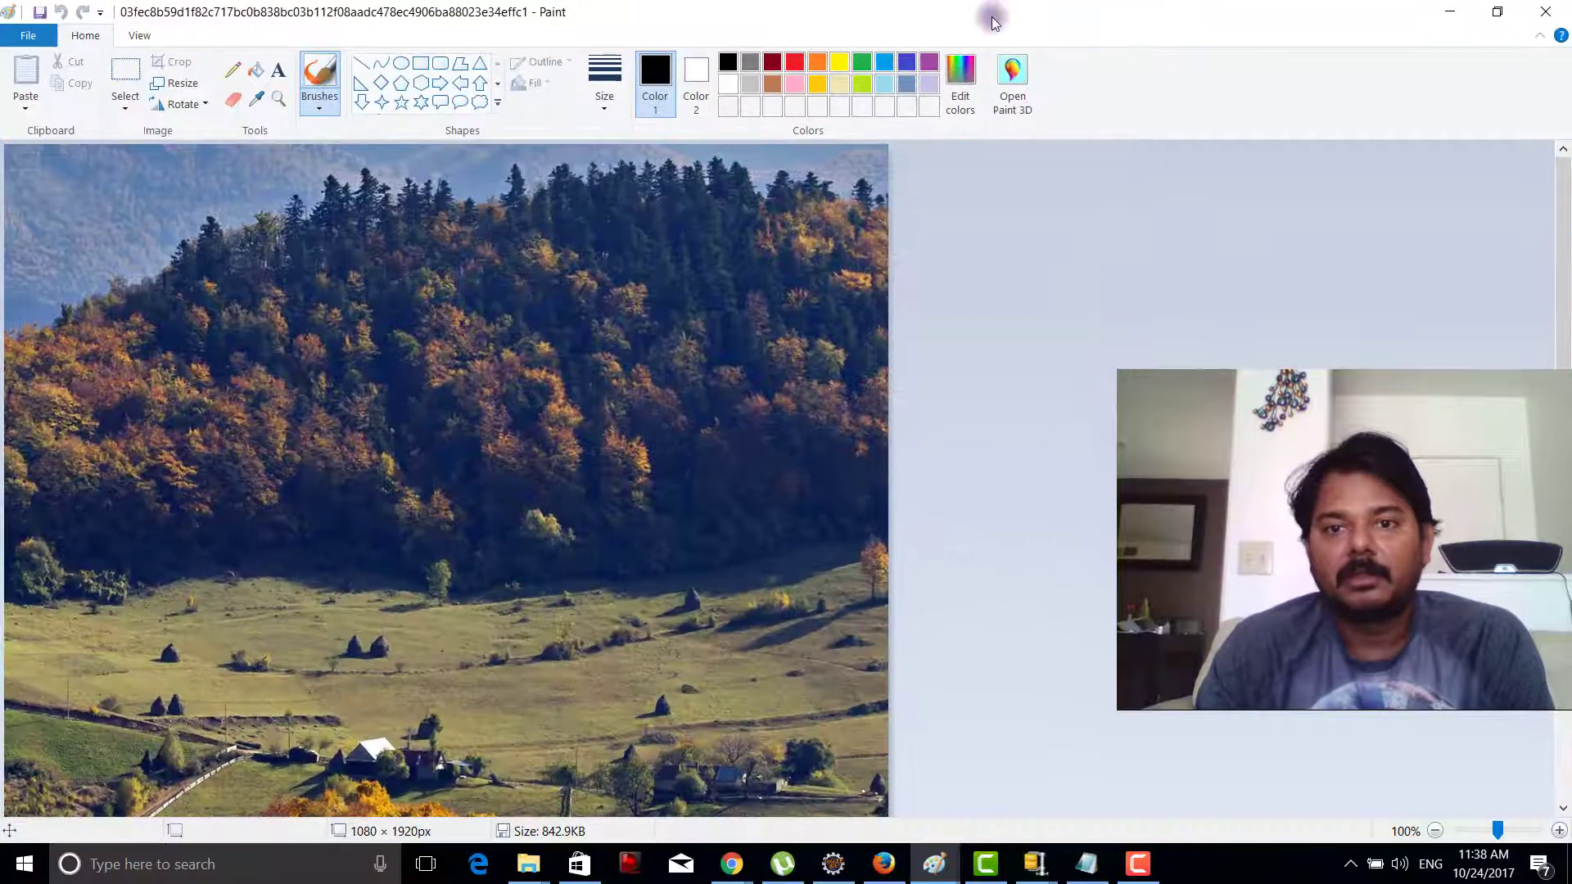
mouse_move(990, 17)
left_mouse_down()
mouse_move(1065, 319)
mouse_move(912, 323)
left_mouse_up()
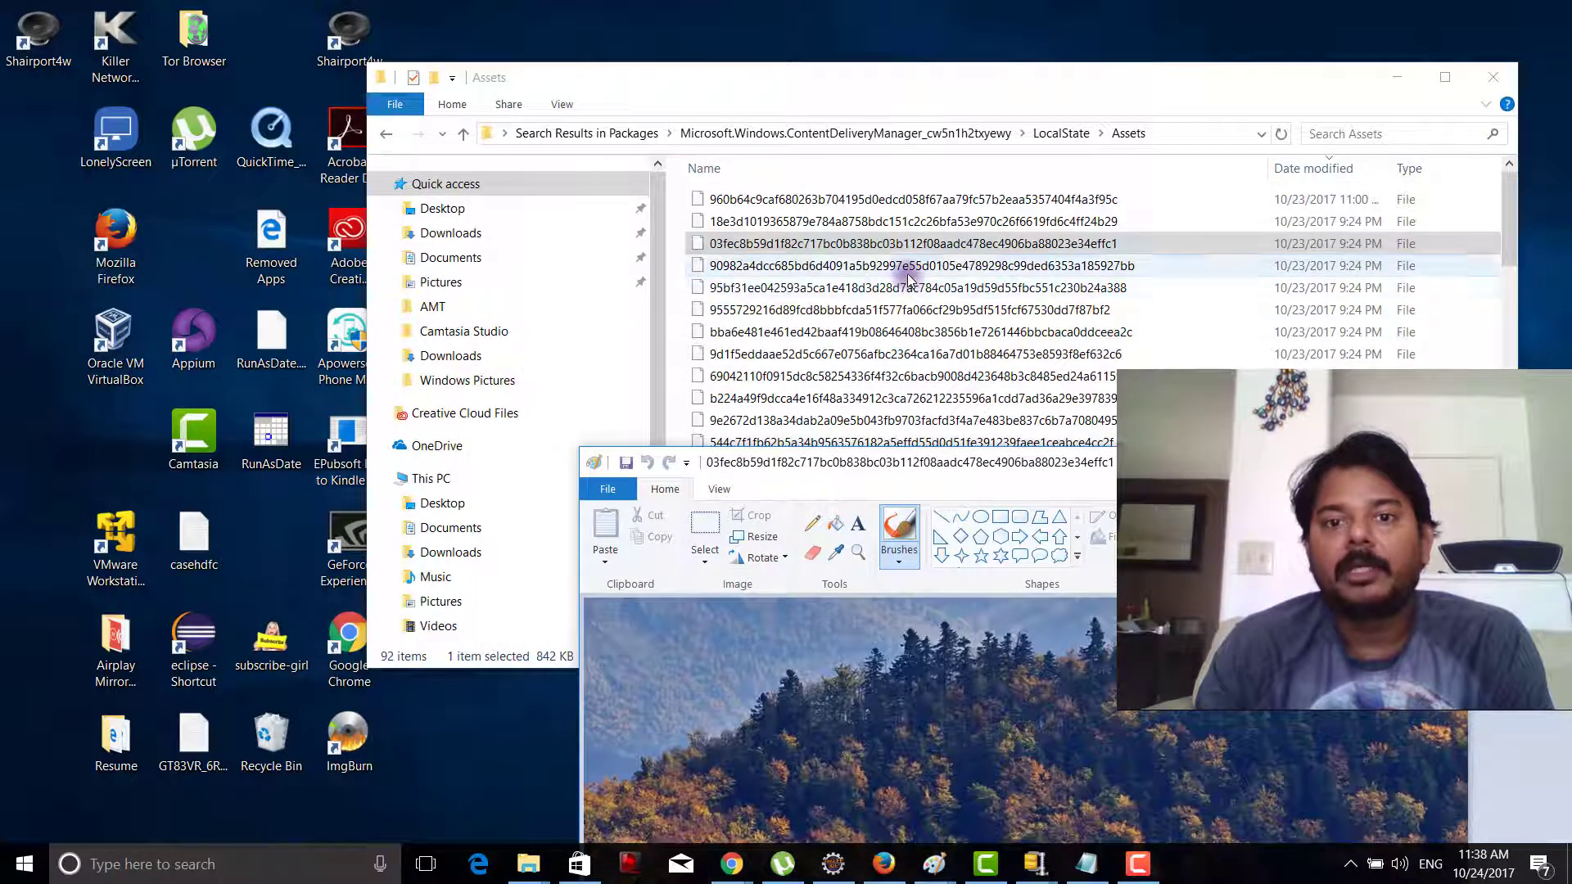
left_click_drag(909, 266, 992, 686)
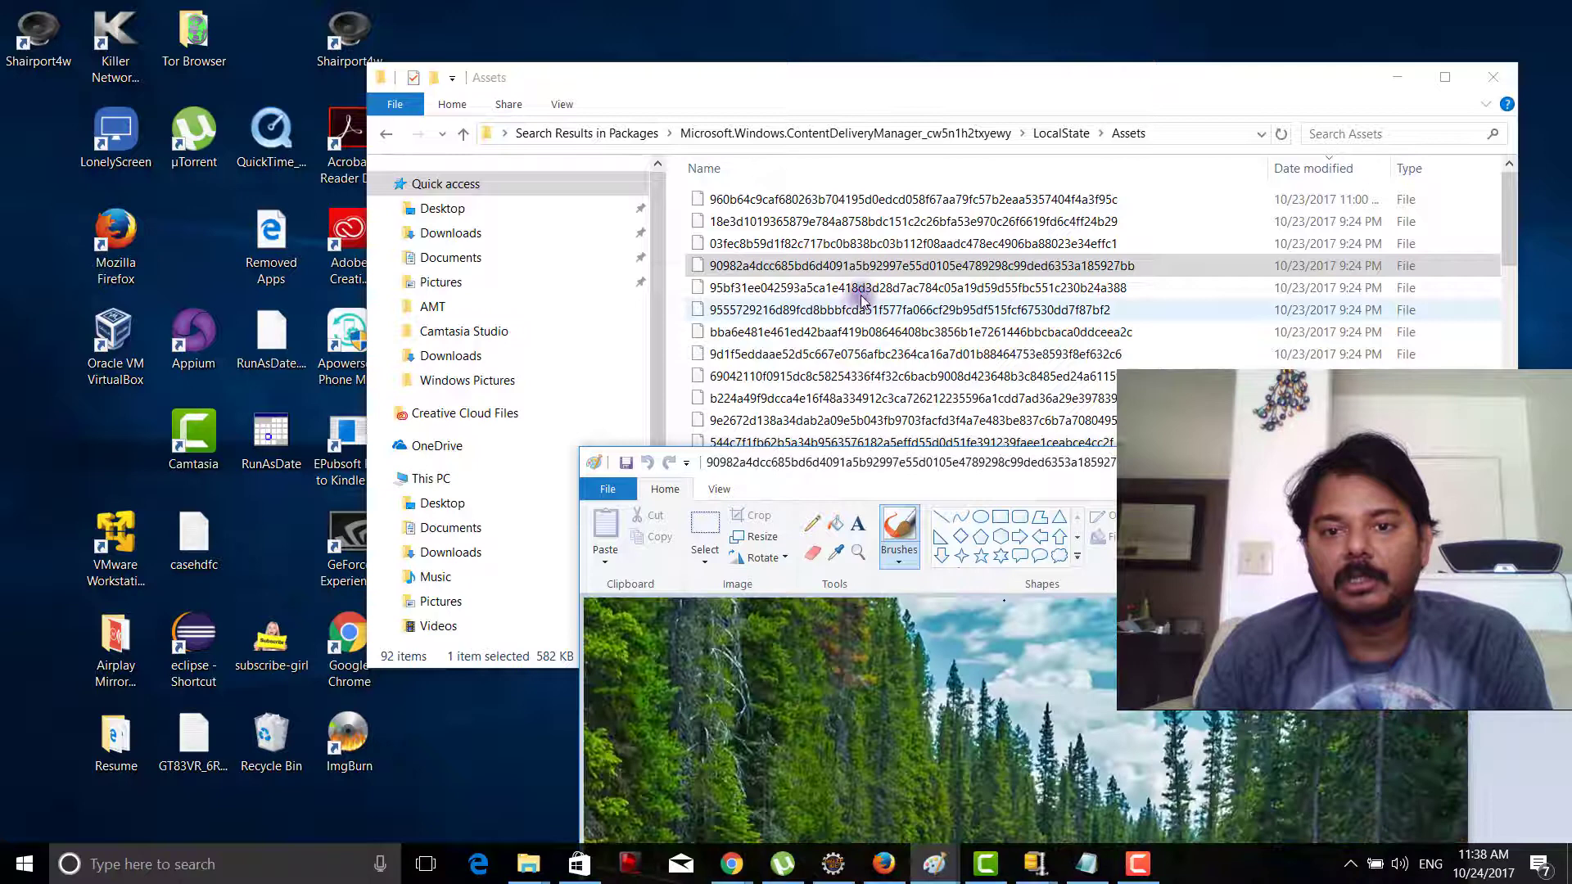
left_click_drag(901, 287, 930, 686)
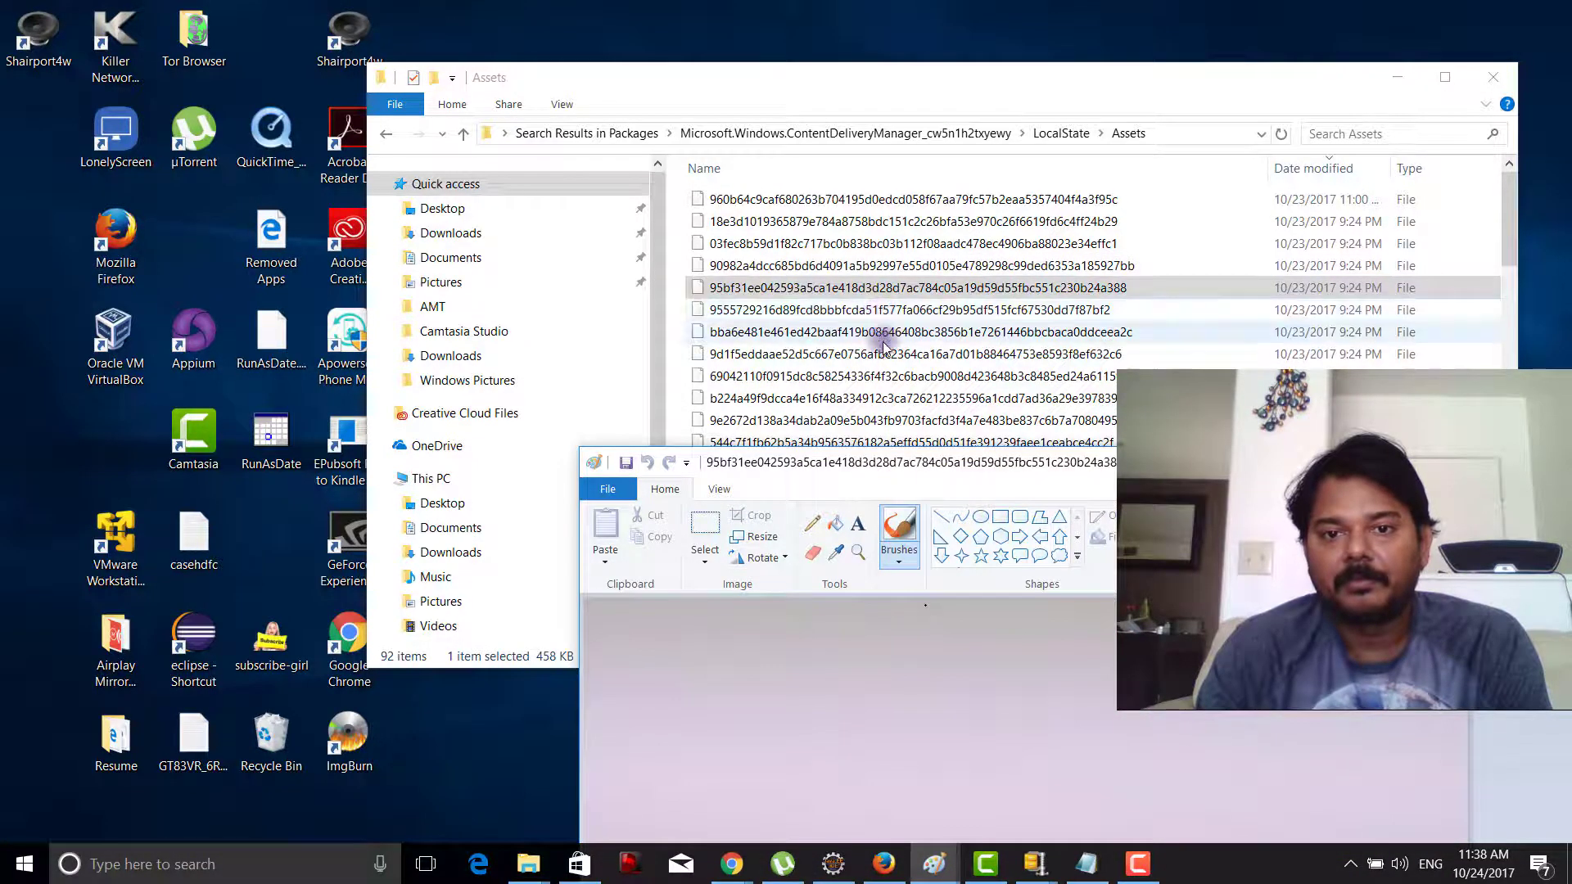
mouse_move(884, 332)
left_mouse_down()
mouse_move(918, 779)
mouse_move(936, 792)
left_mouse_up()
left_click_drag(884, 354, 905, 642)
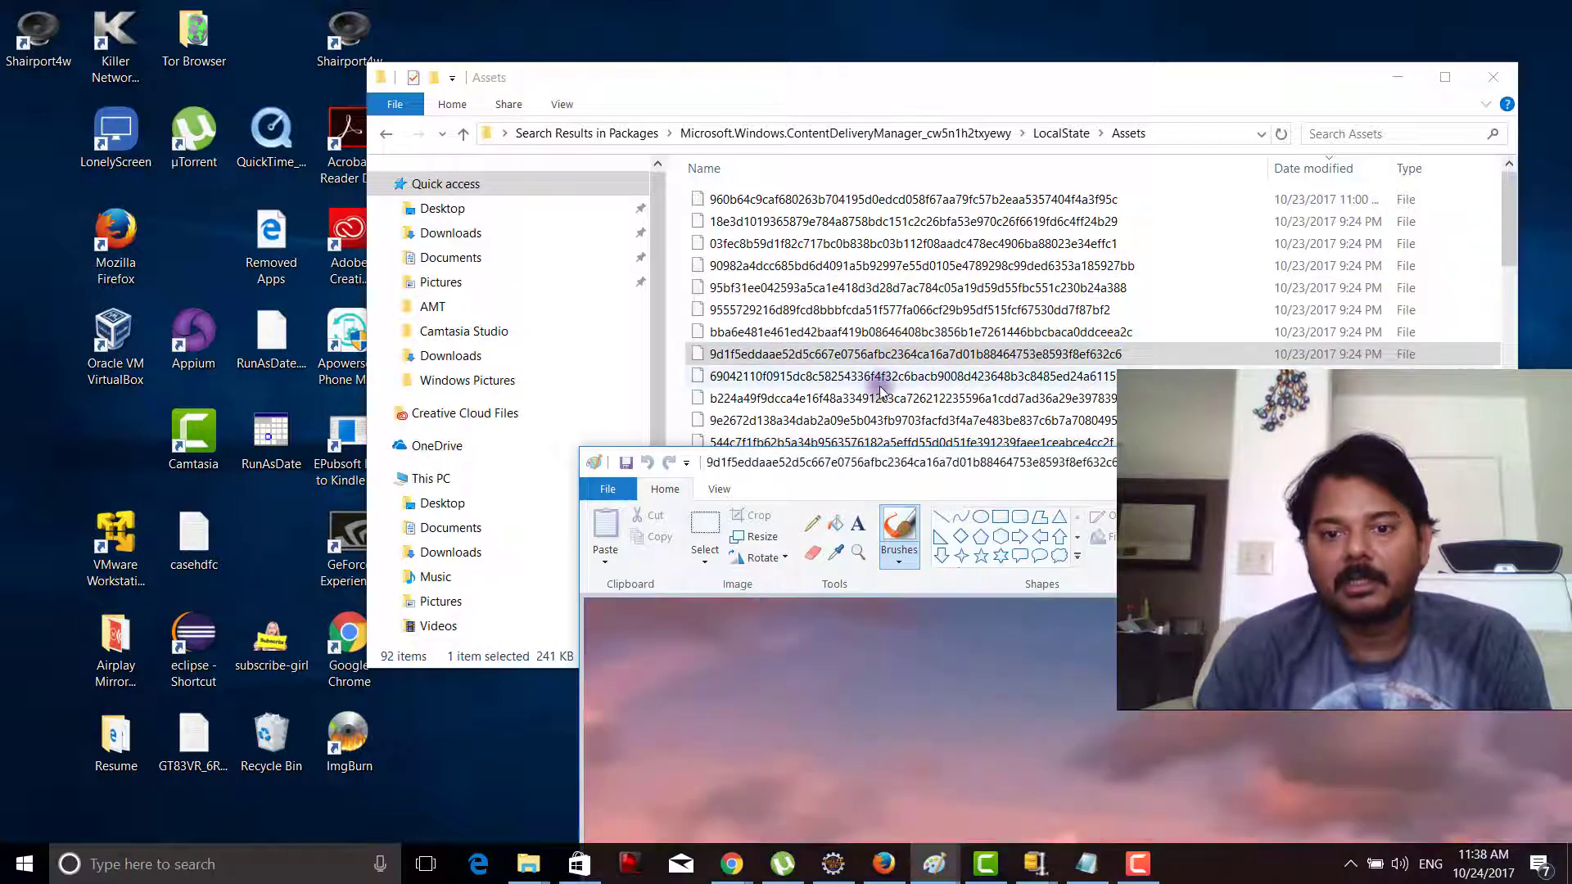
left_click_drag(881, 376, 887, 672)
left_click_drag(883, 398, 937, 721)
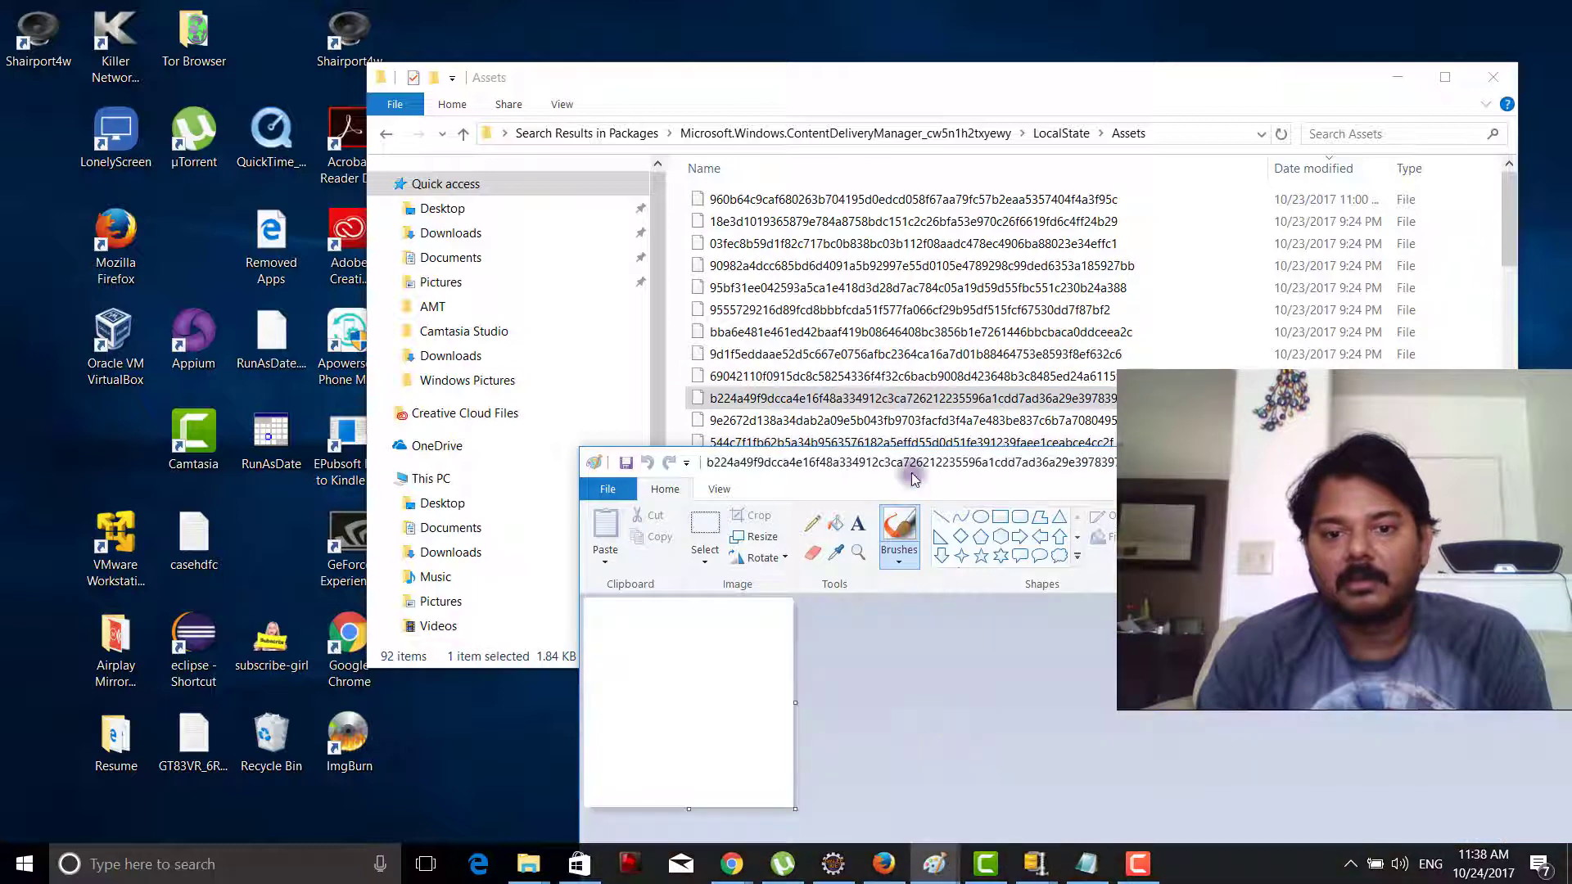
Rearrange Paint and the Assets window and preview the next few files.
left_click_drag(904, 424, 922, 710)
scroll(922, 571, "down", 1)
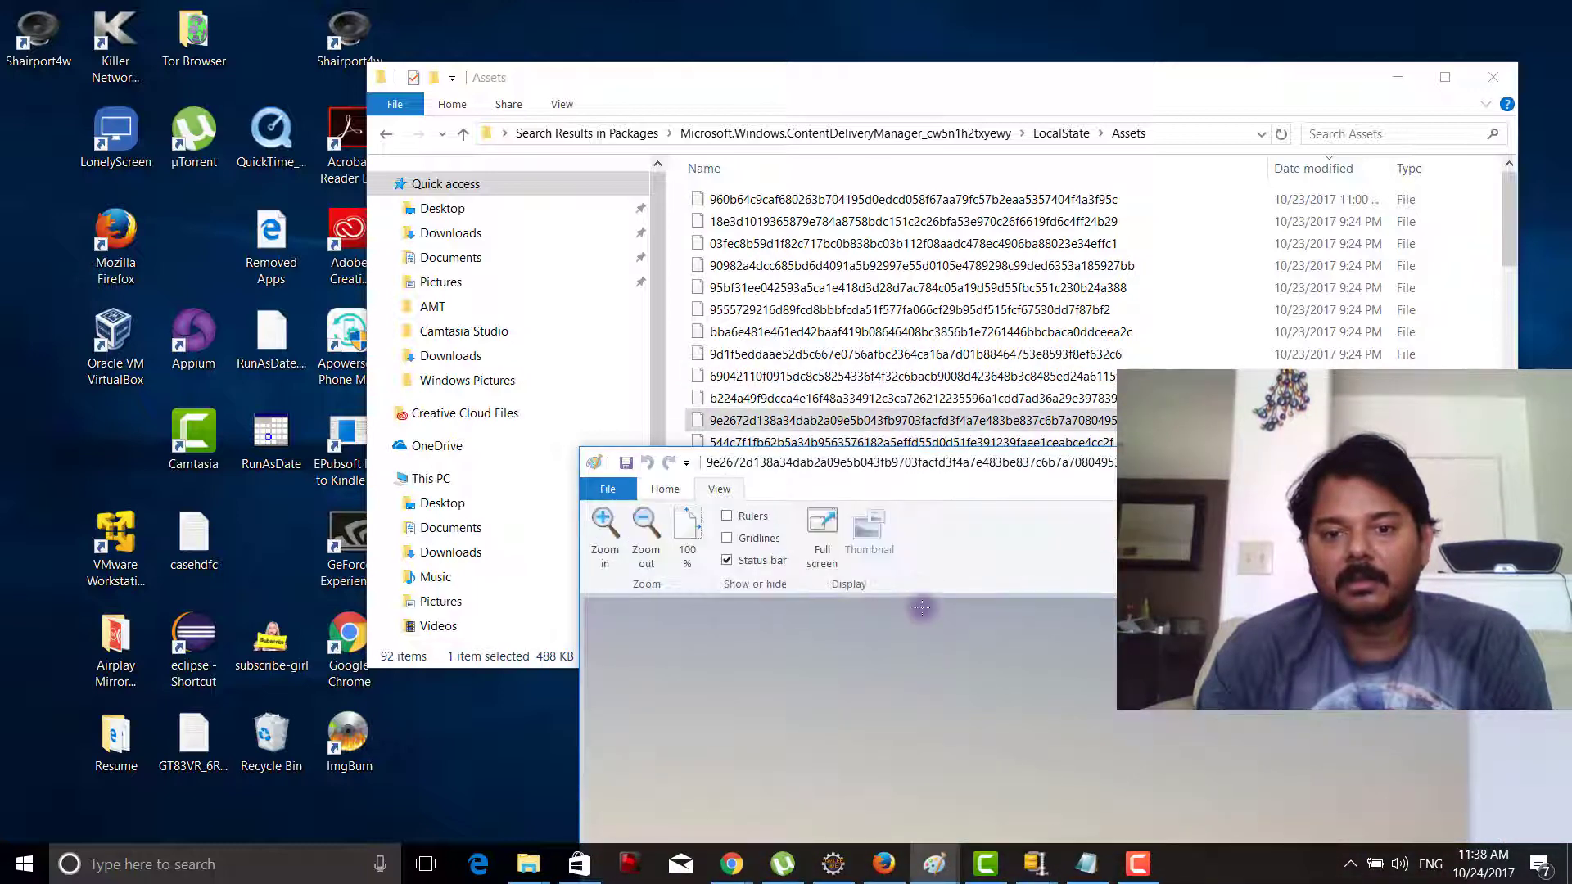
mouse_move(946, 468)
left_mouse_down()
mouse_move(249, 4)
mouse_move(245, 16)
left_mouse_up()
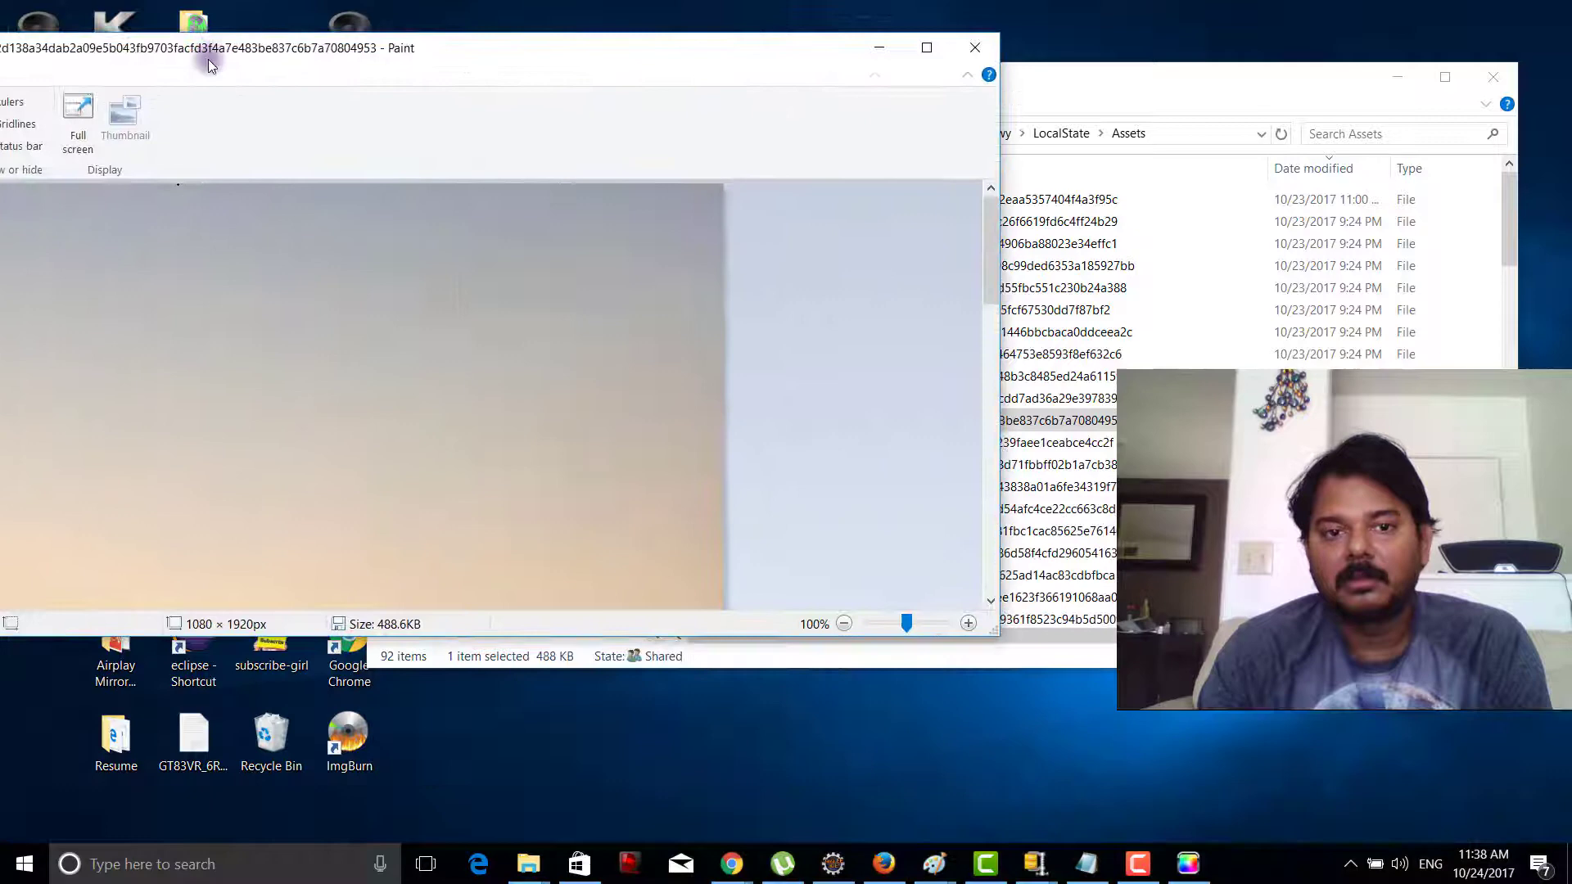
mouse_move(1142, 87)
left_mouse_down()
mouse_move(1219, 56)
mouse_move(1290, 56)
left_mouse_up()
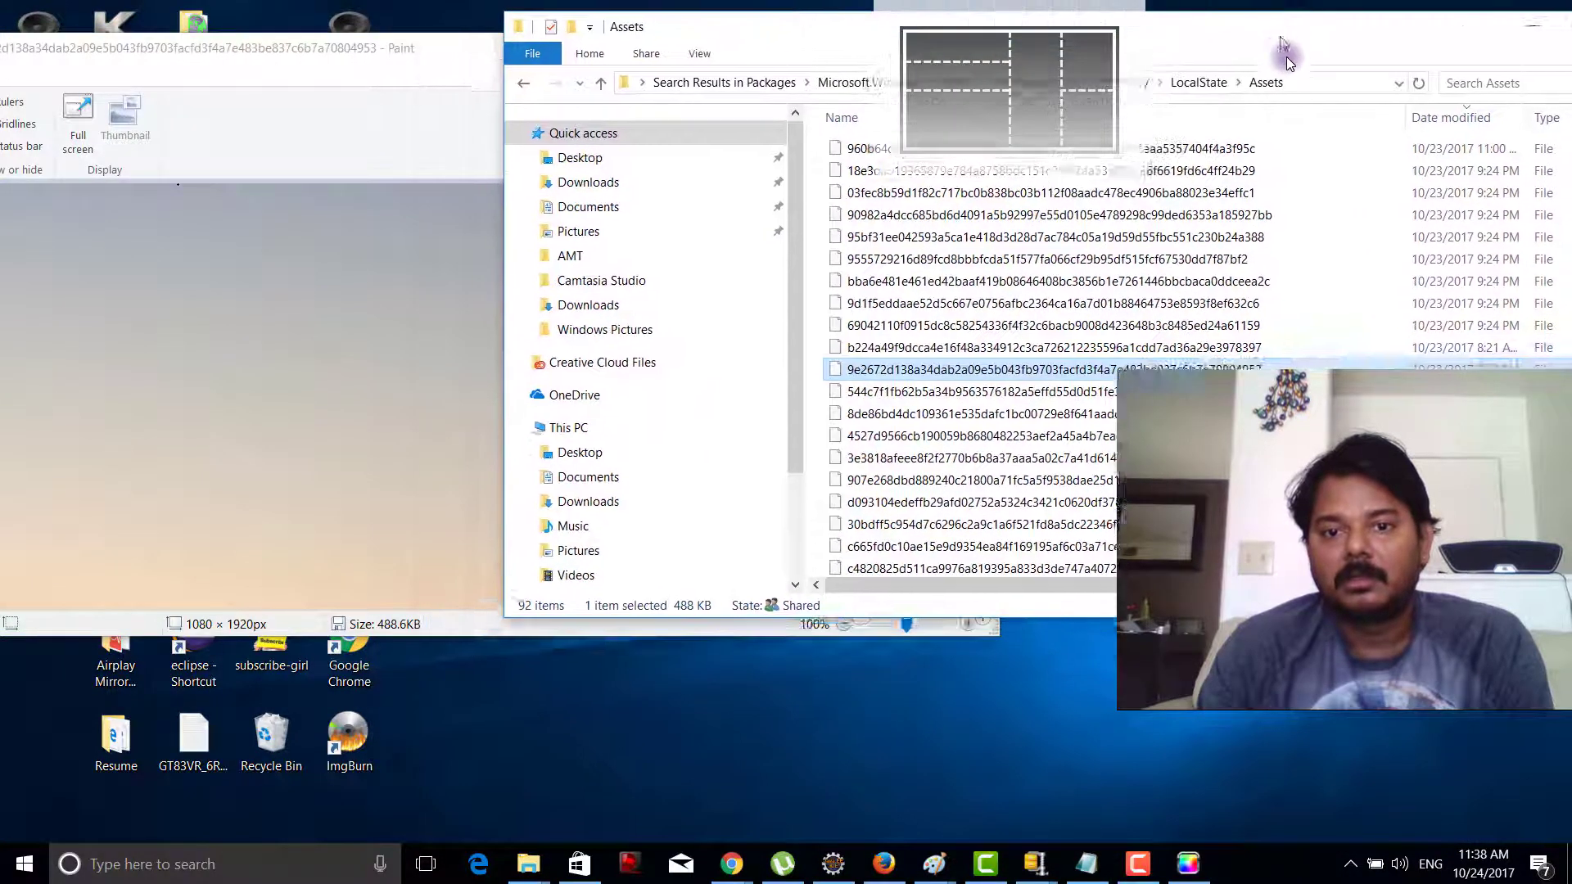
left_click_drag(909, 411, 314, 425)
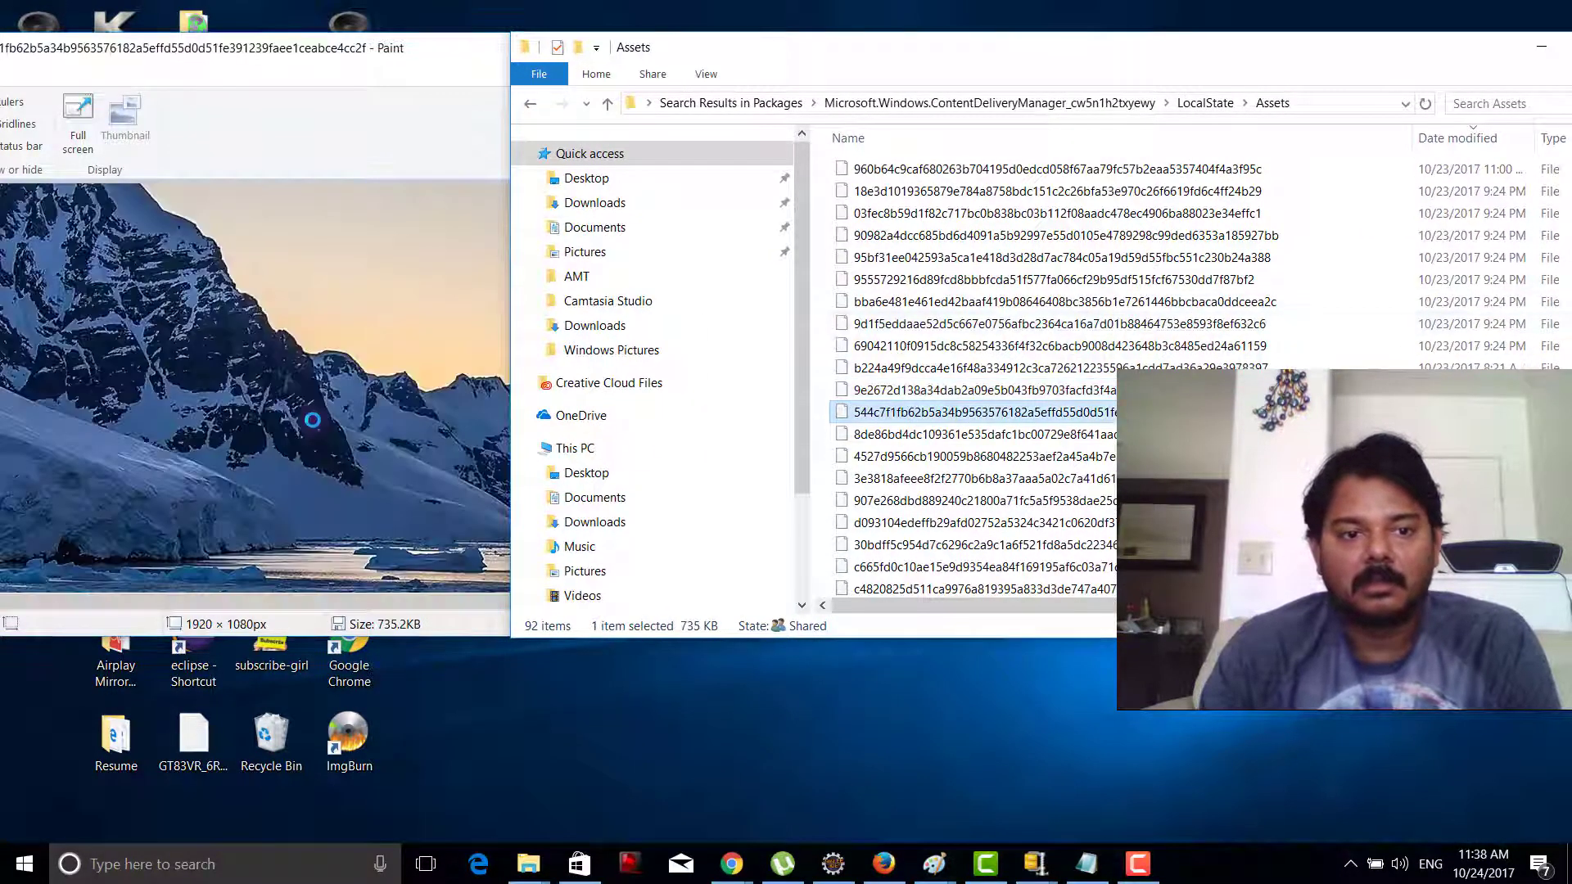
left_click(920, 442)
left_click_drag(920, 445, 311, 381)
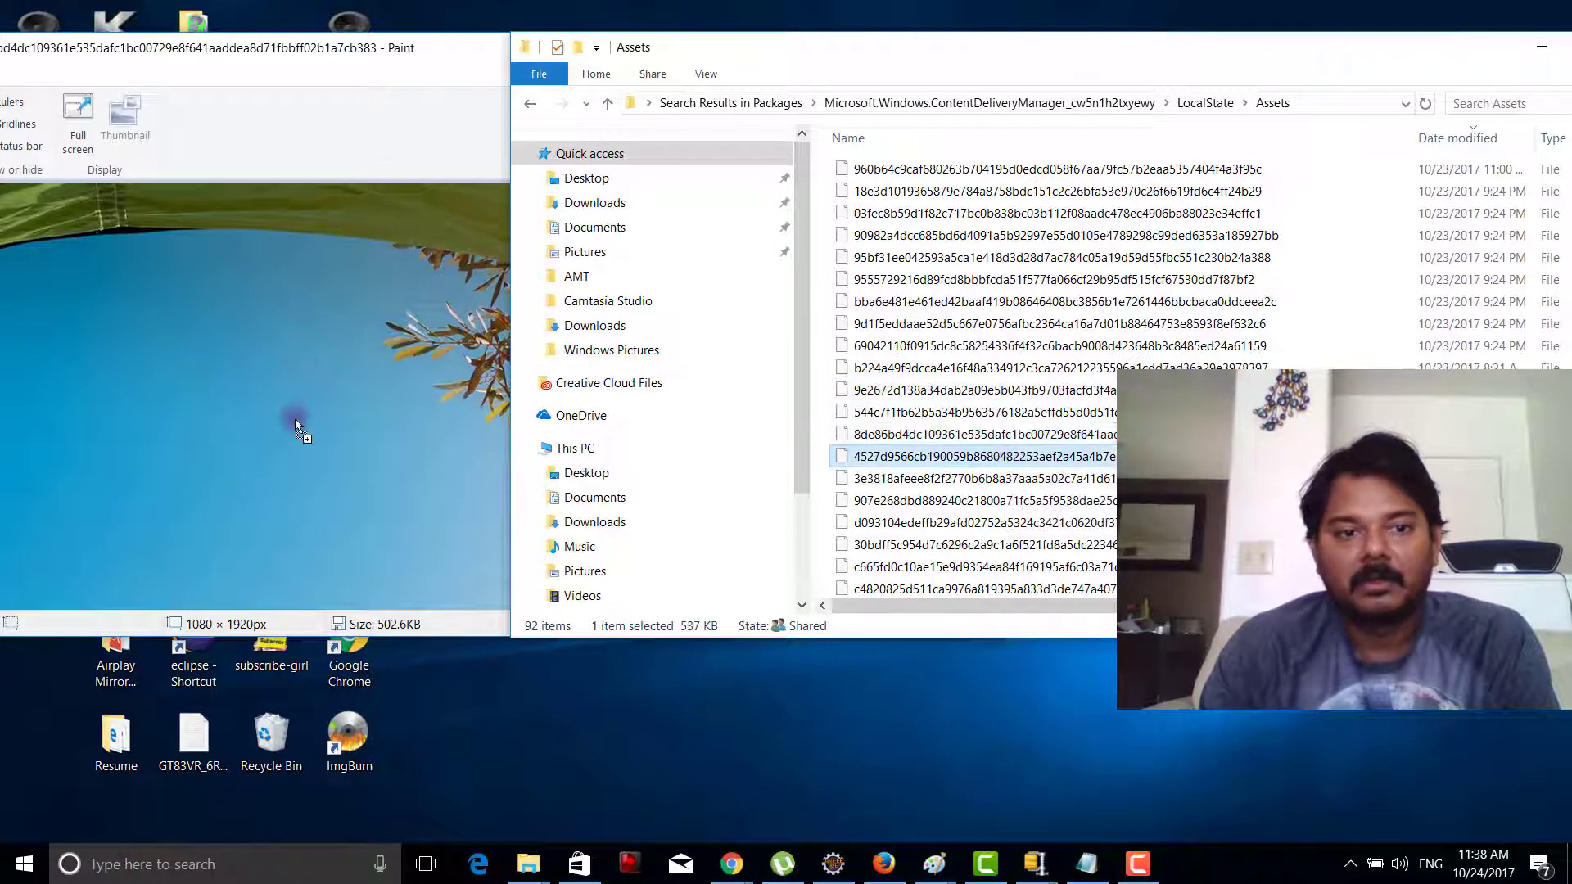
Preview further files past the forest mountain image, ending on the 1920×1080 castle-and-angels picture.
left_click_drag(296, 425, 297, 426)
left_click_drag(974, 478, 361, 404)
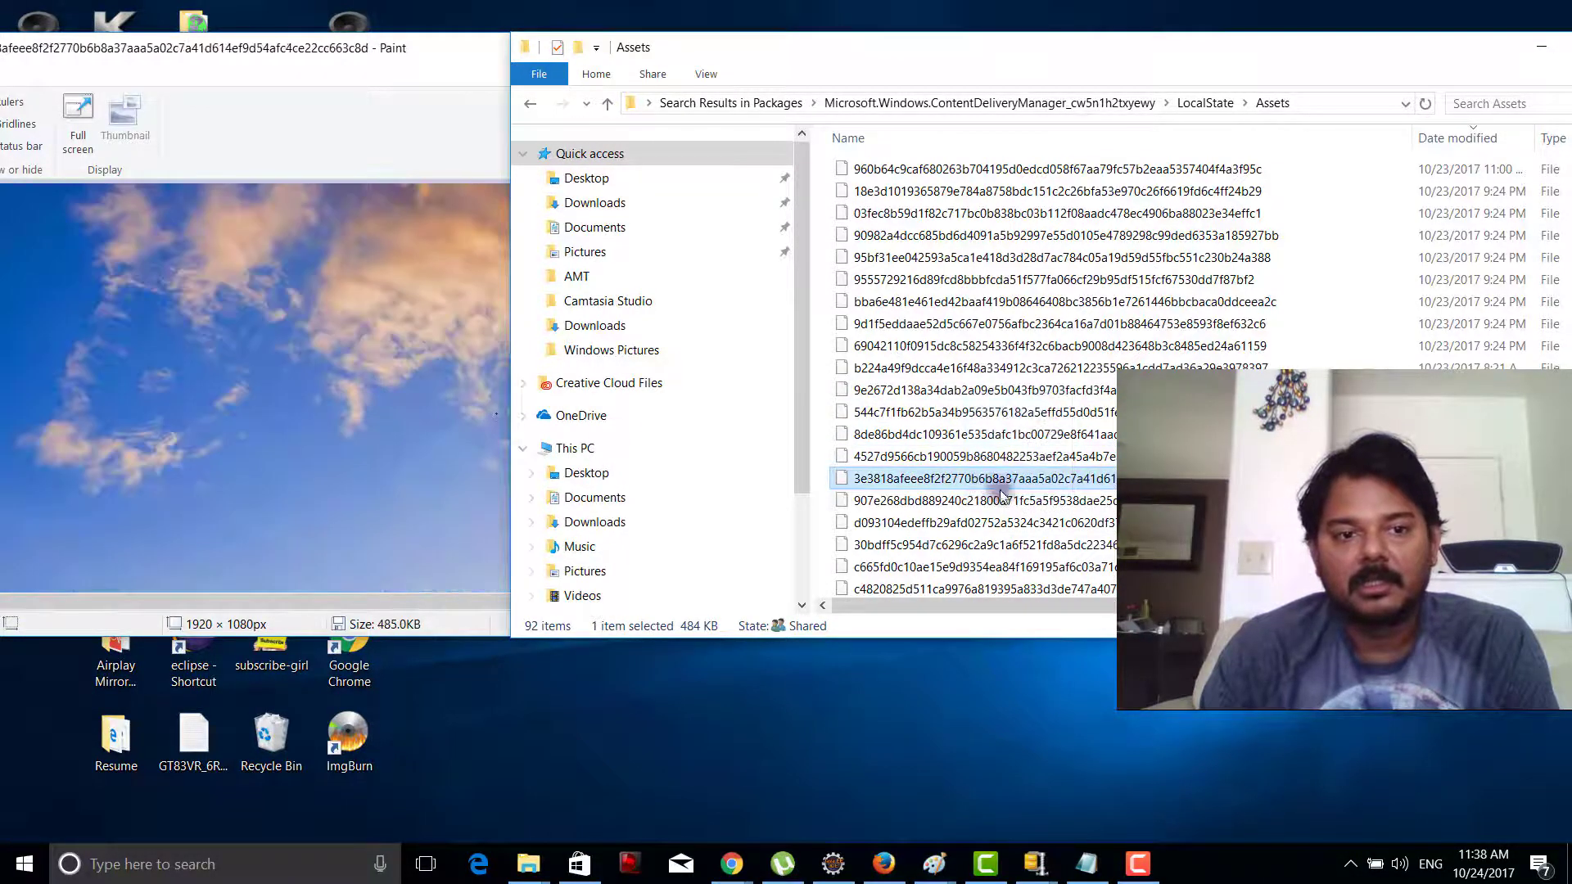
left_click_drag(1001, 498, 308, 426)
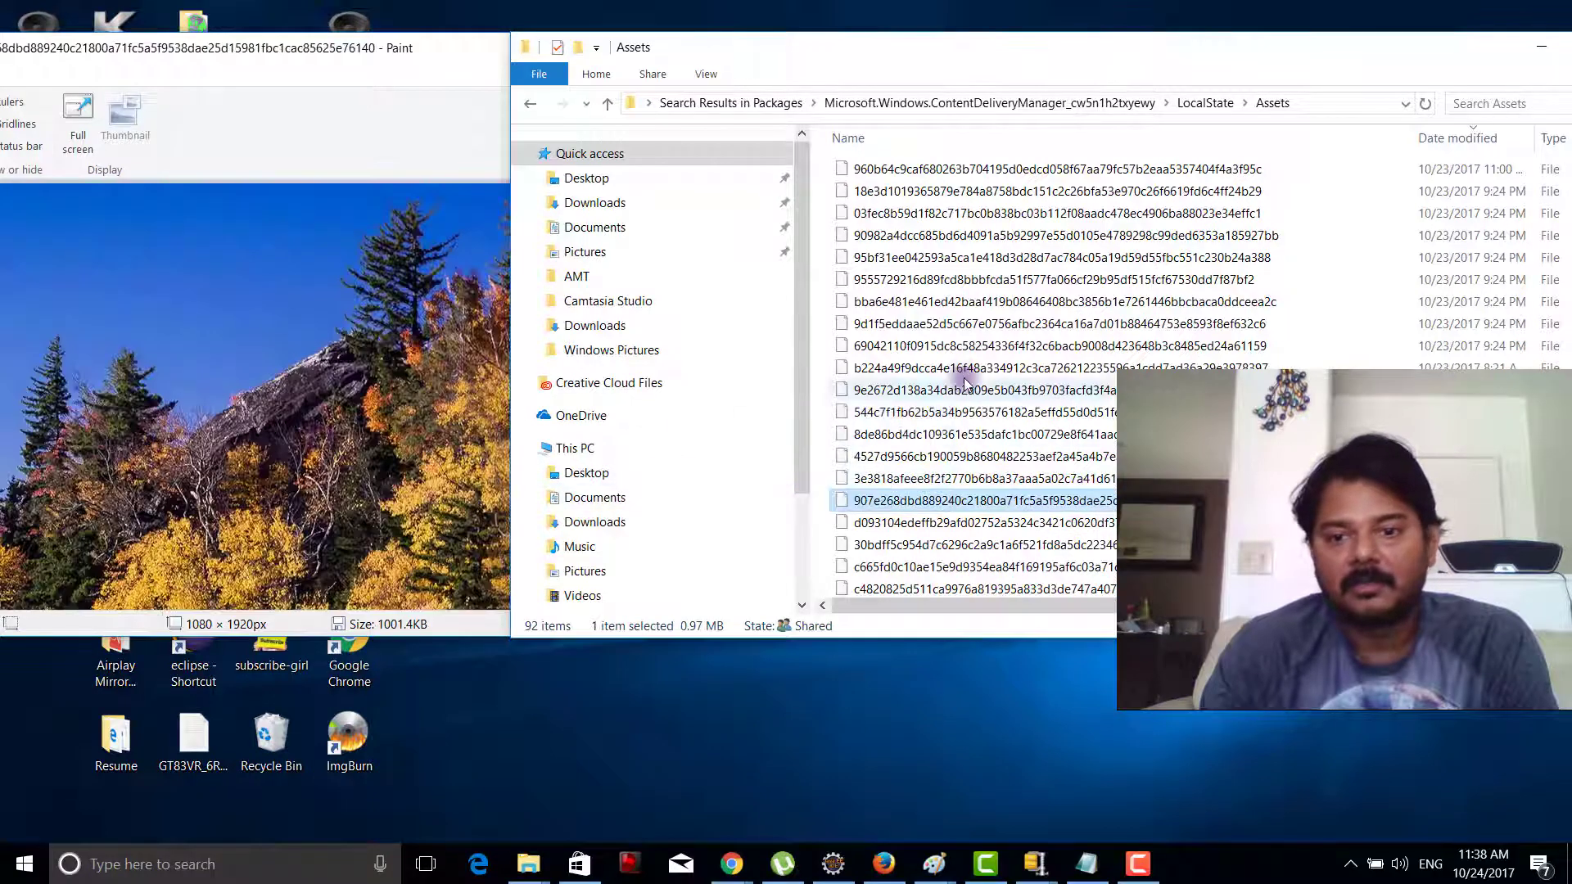
scroll(966, 383, "down", 3)
mouse_move(982, 342)
left_mouse_down()
mouse_move(171, 311)
mouse_move(284, 329)
left_mouse_up()
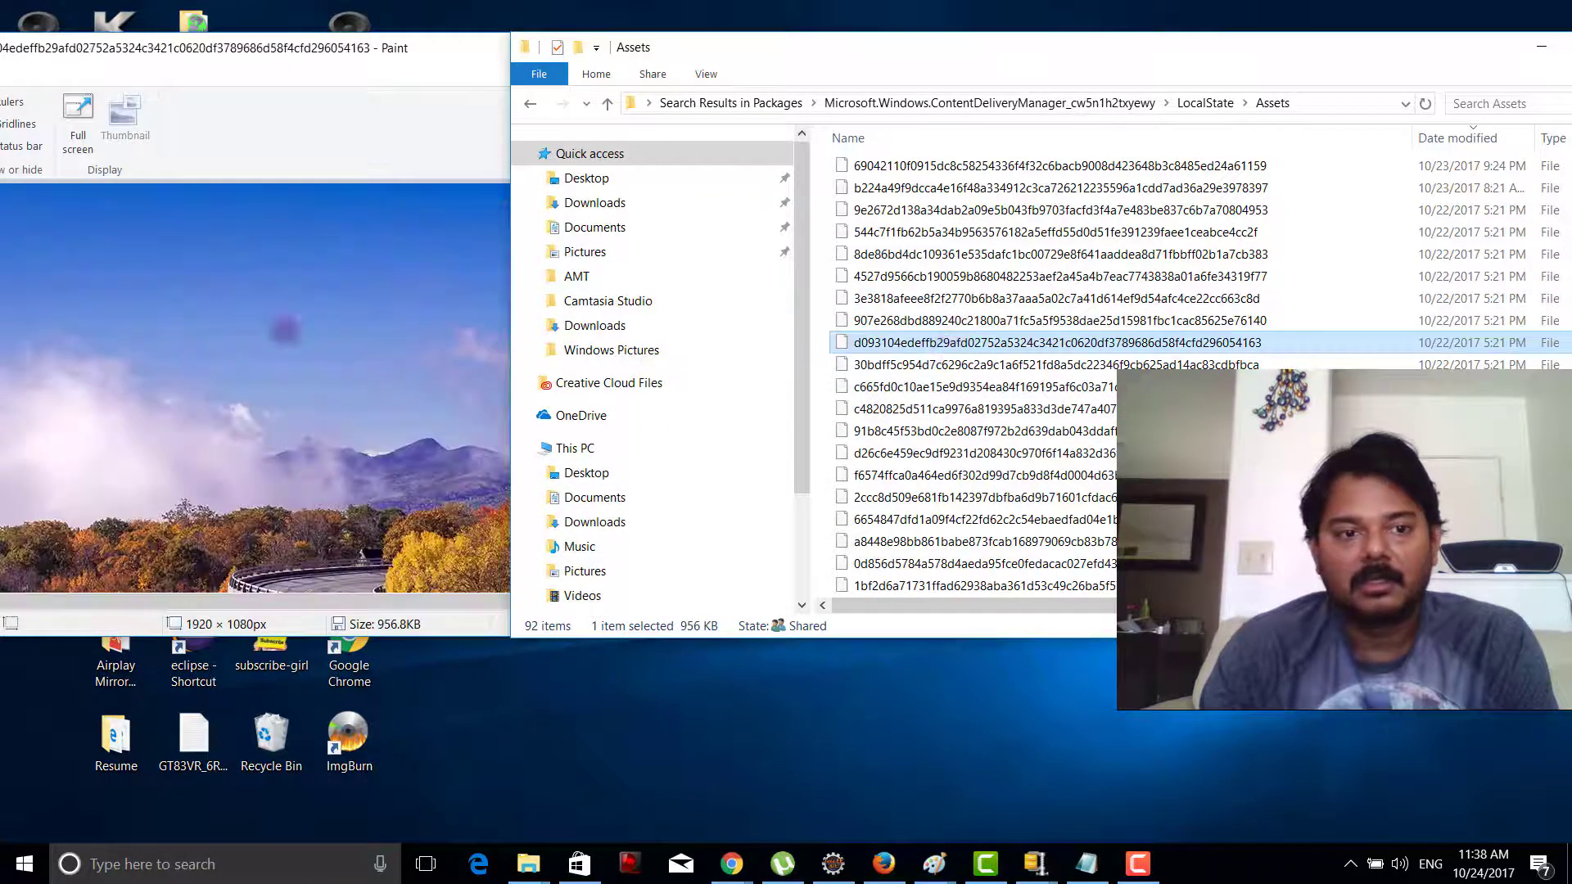
mouse_move(983, 364)
left_mouse_down()
mouse_move(747, 385)
mouse_move(327, 368)
mouse_move(287, 344)
left_mouse_up()
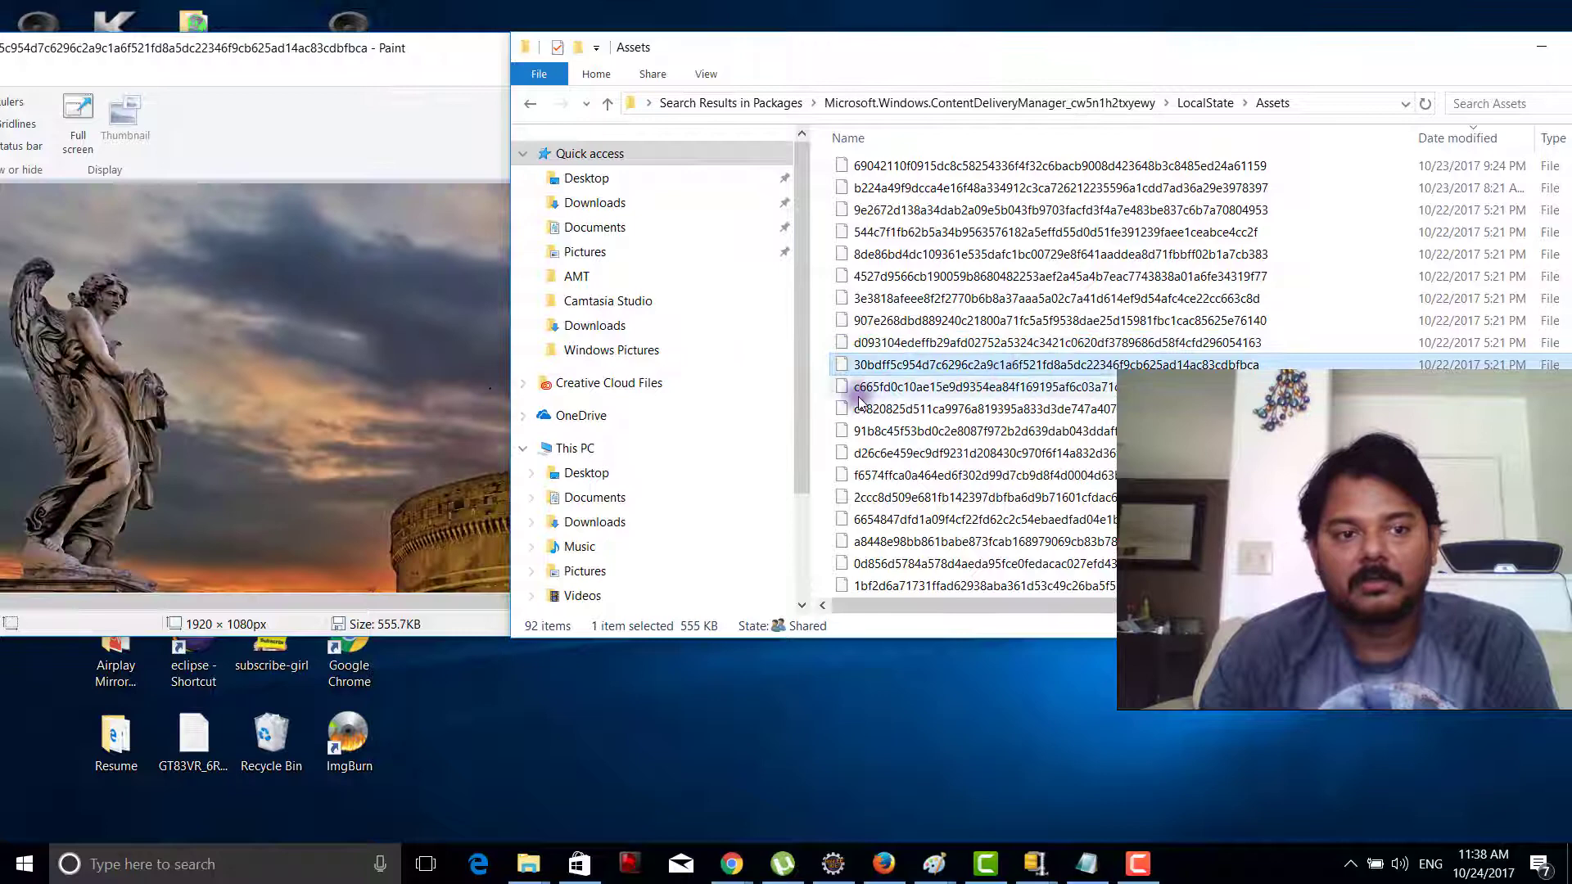
Maximize Paint and scroll over the full castle-and-angels picture.
double_click(484, 50)
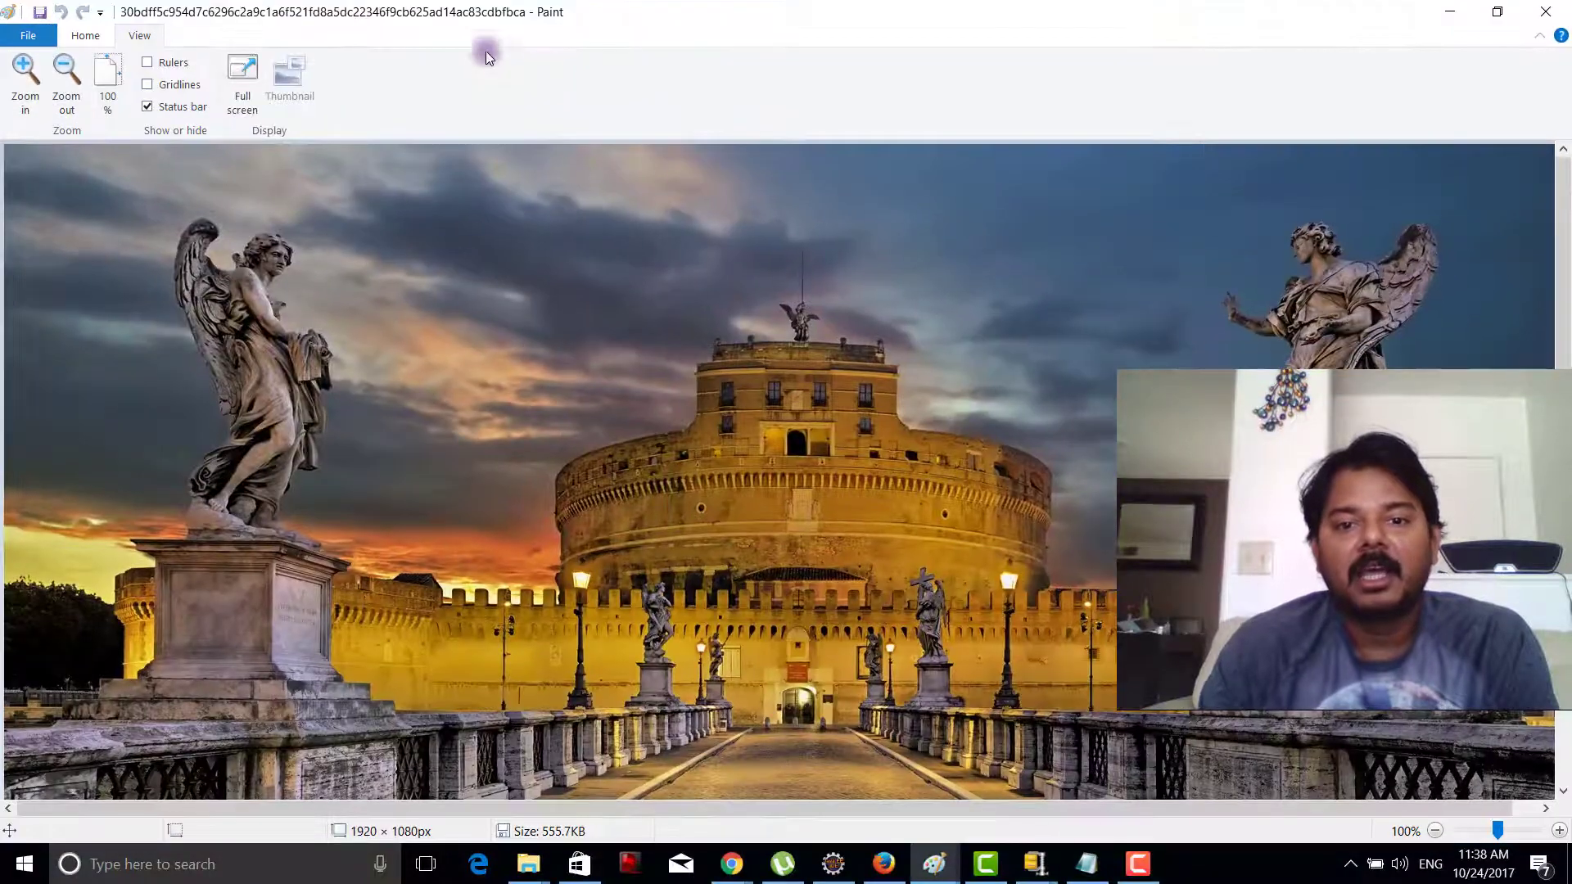
scroll(777, 471, "down", 3)
scroll(778, 471, "up", 3)
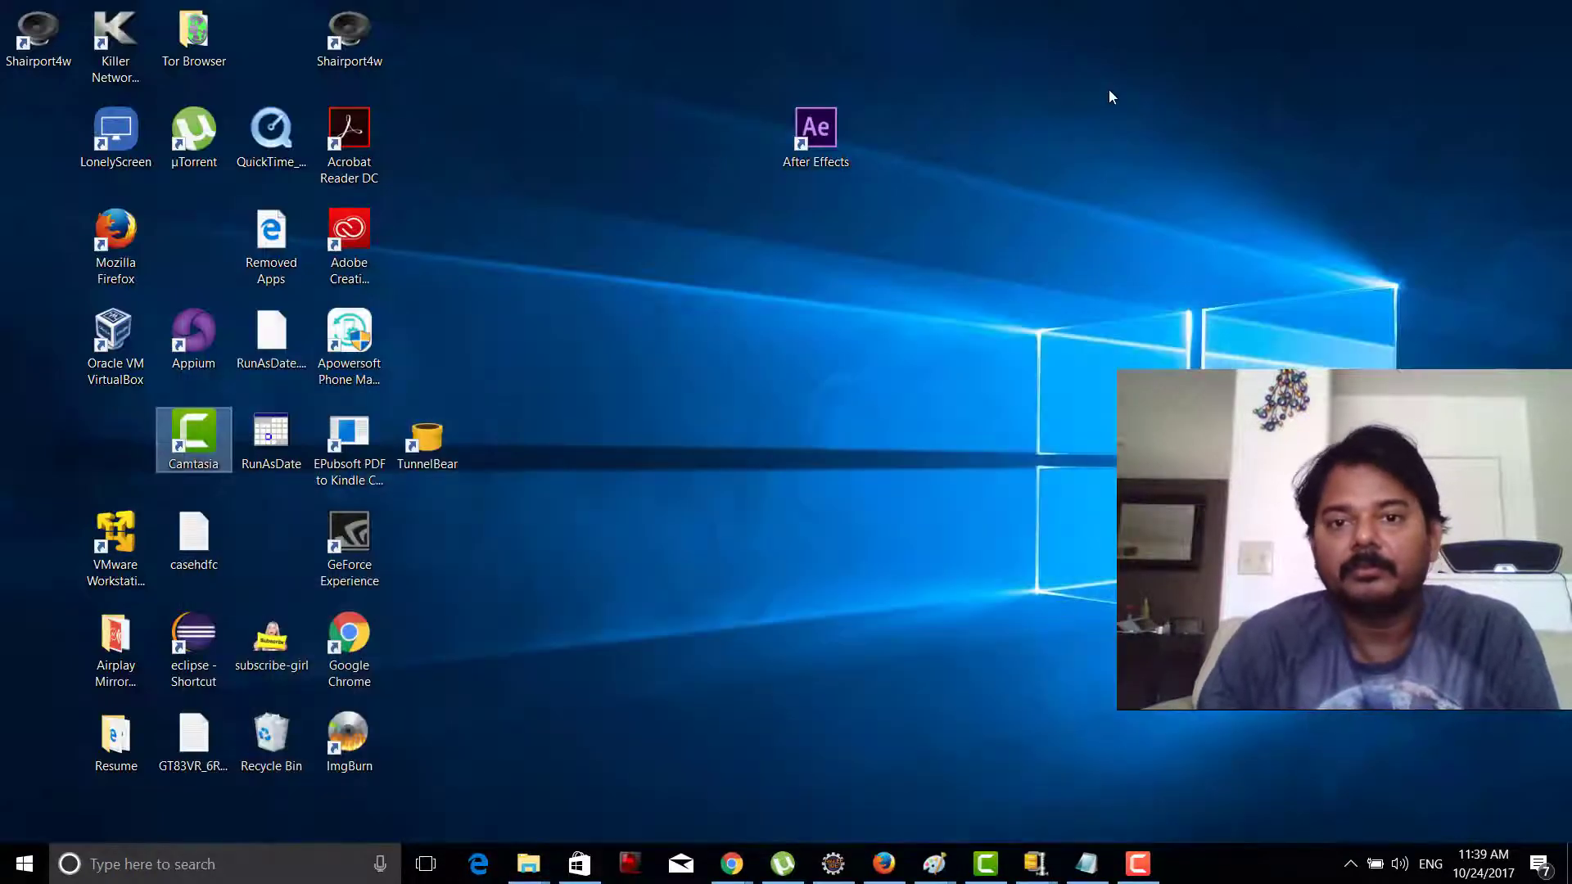
Create a new desktop folder named temp.
right_click(1108, 91)
mouse_move(1192, 284)
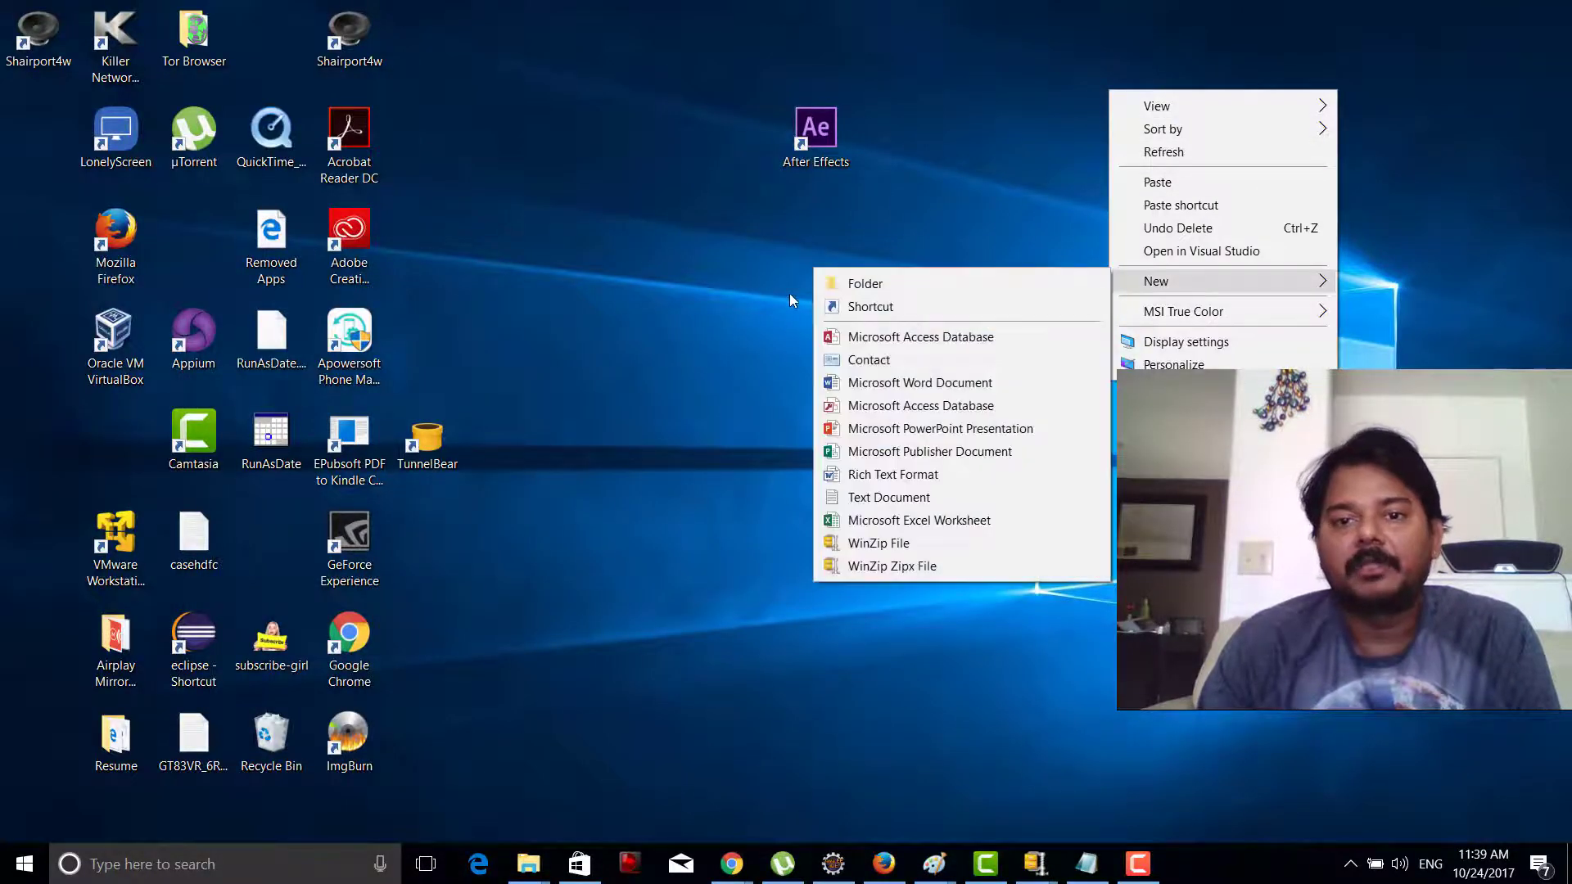
left_click(844, 283)
type("temp")
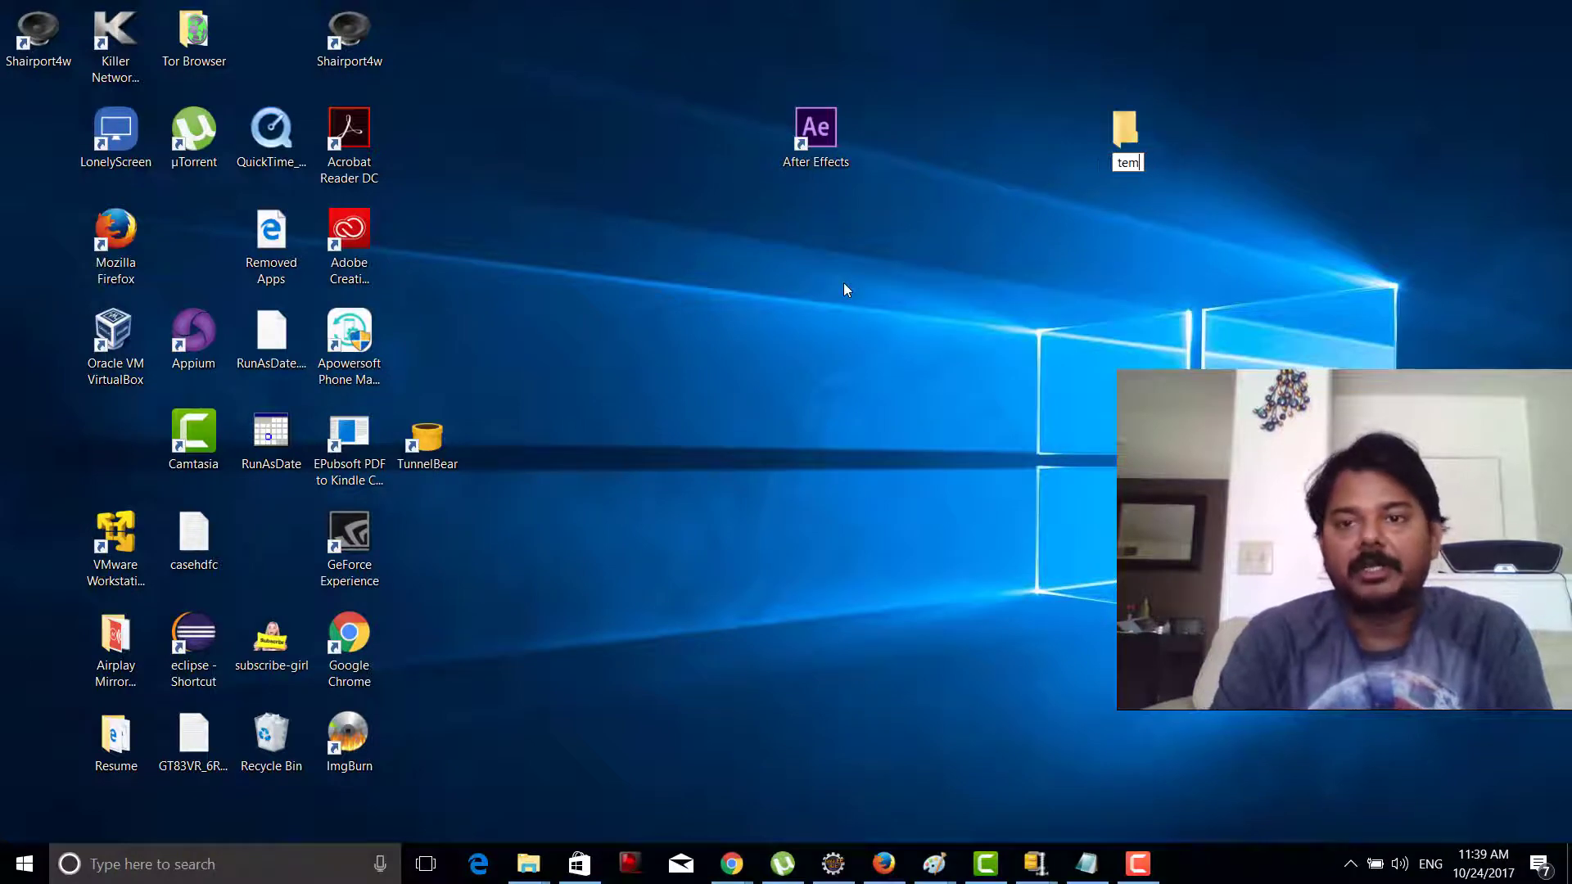
key("Return")
key("Return")
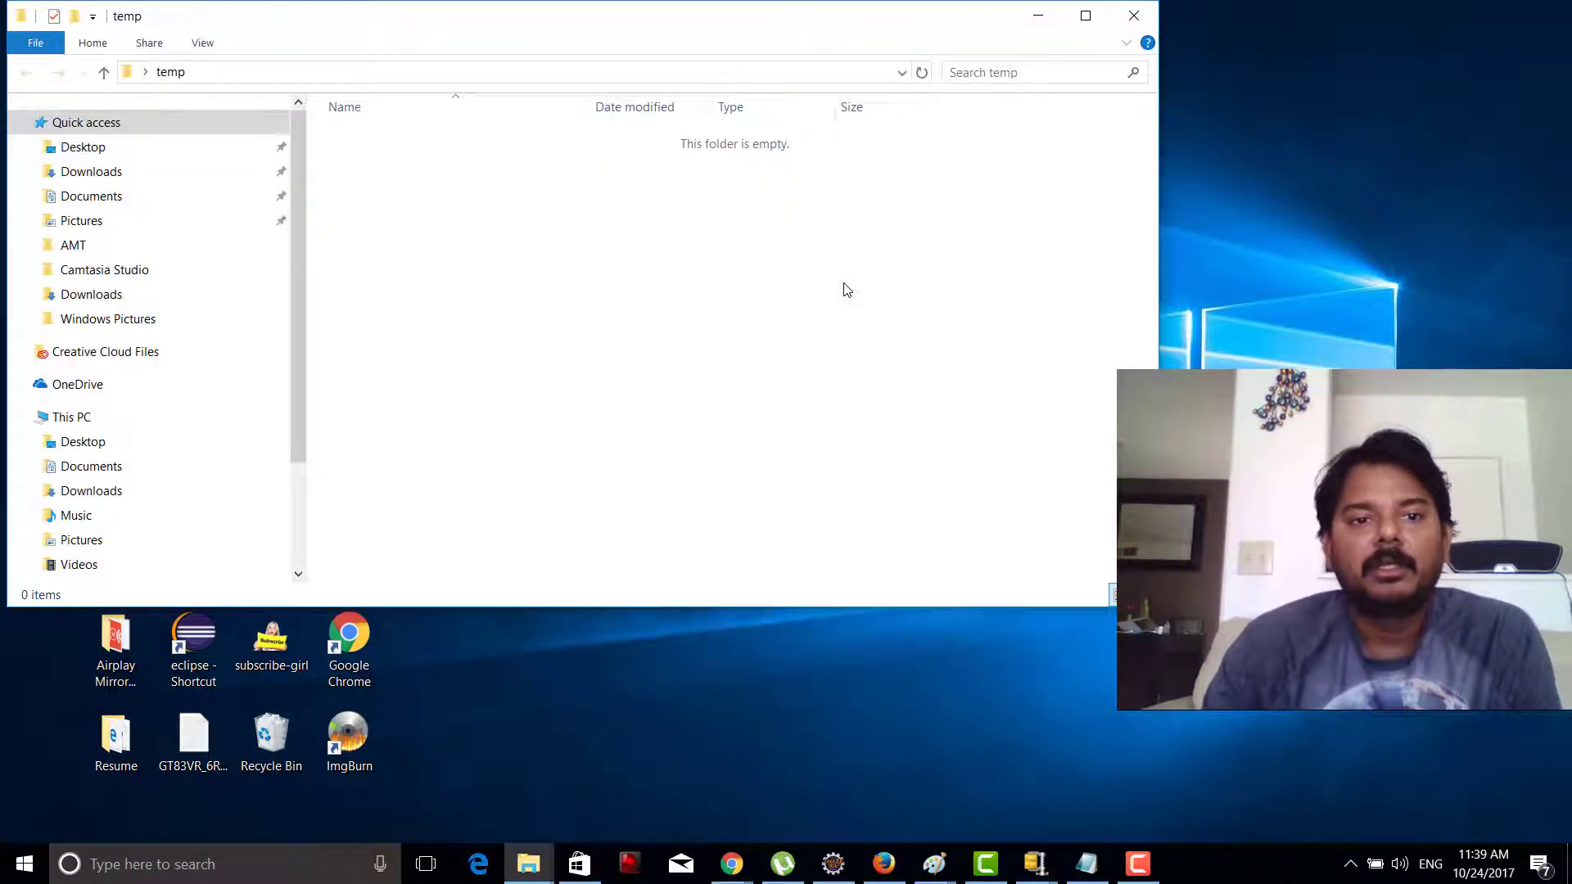
Paste the 92 Assets files into temp and maximize its window.
key("ctrl+v")
double_click(624, 26)
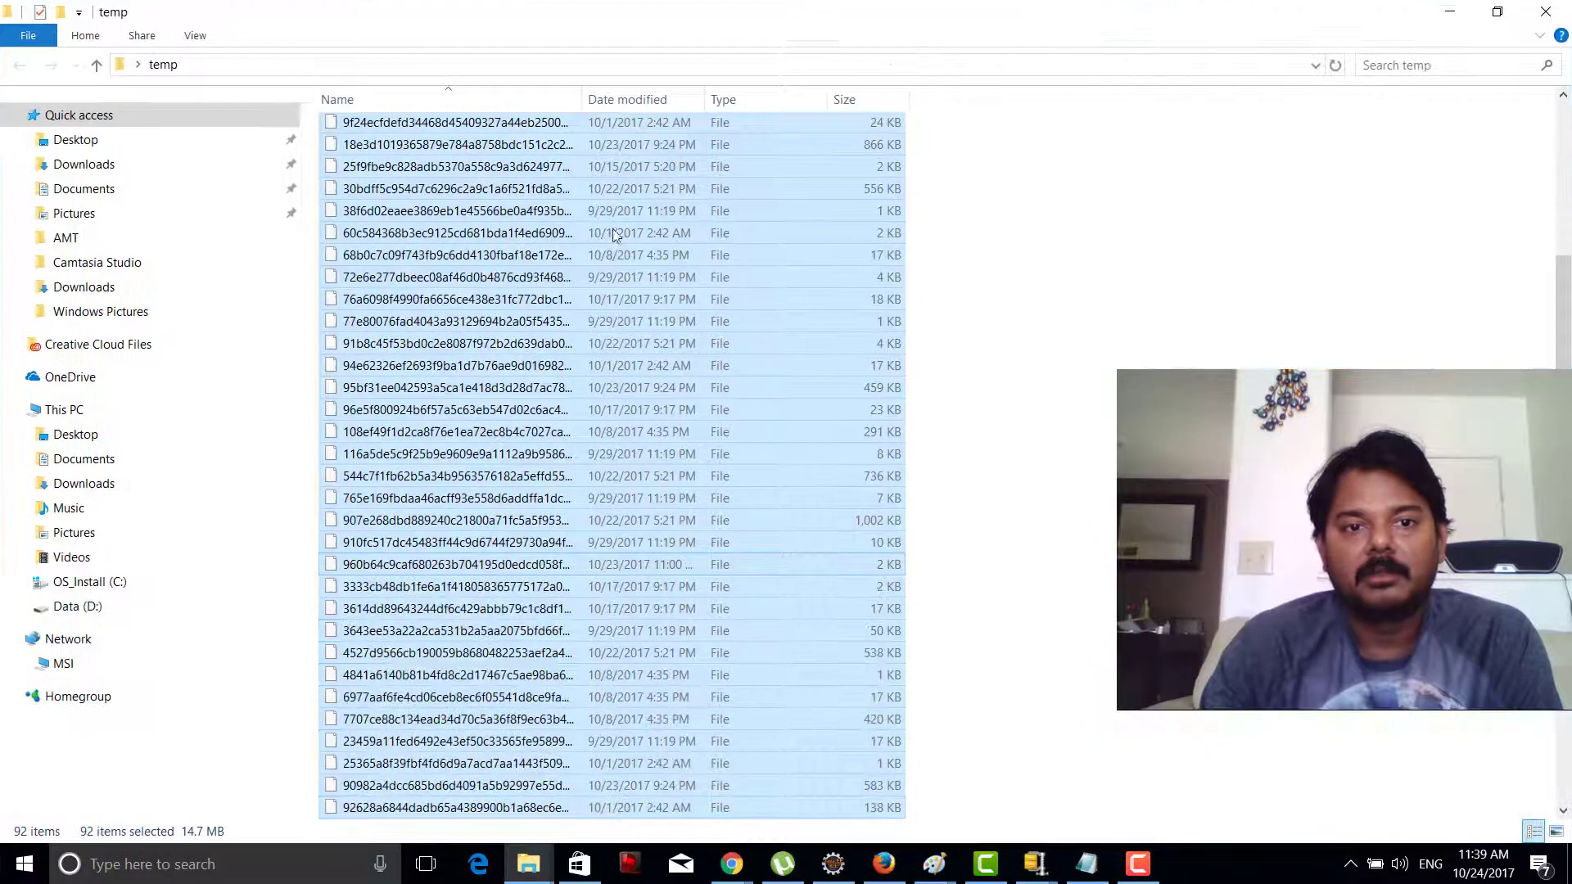
left_click(501, 173)
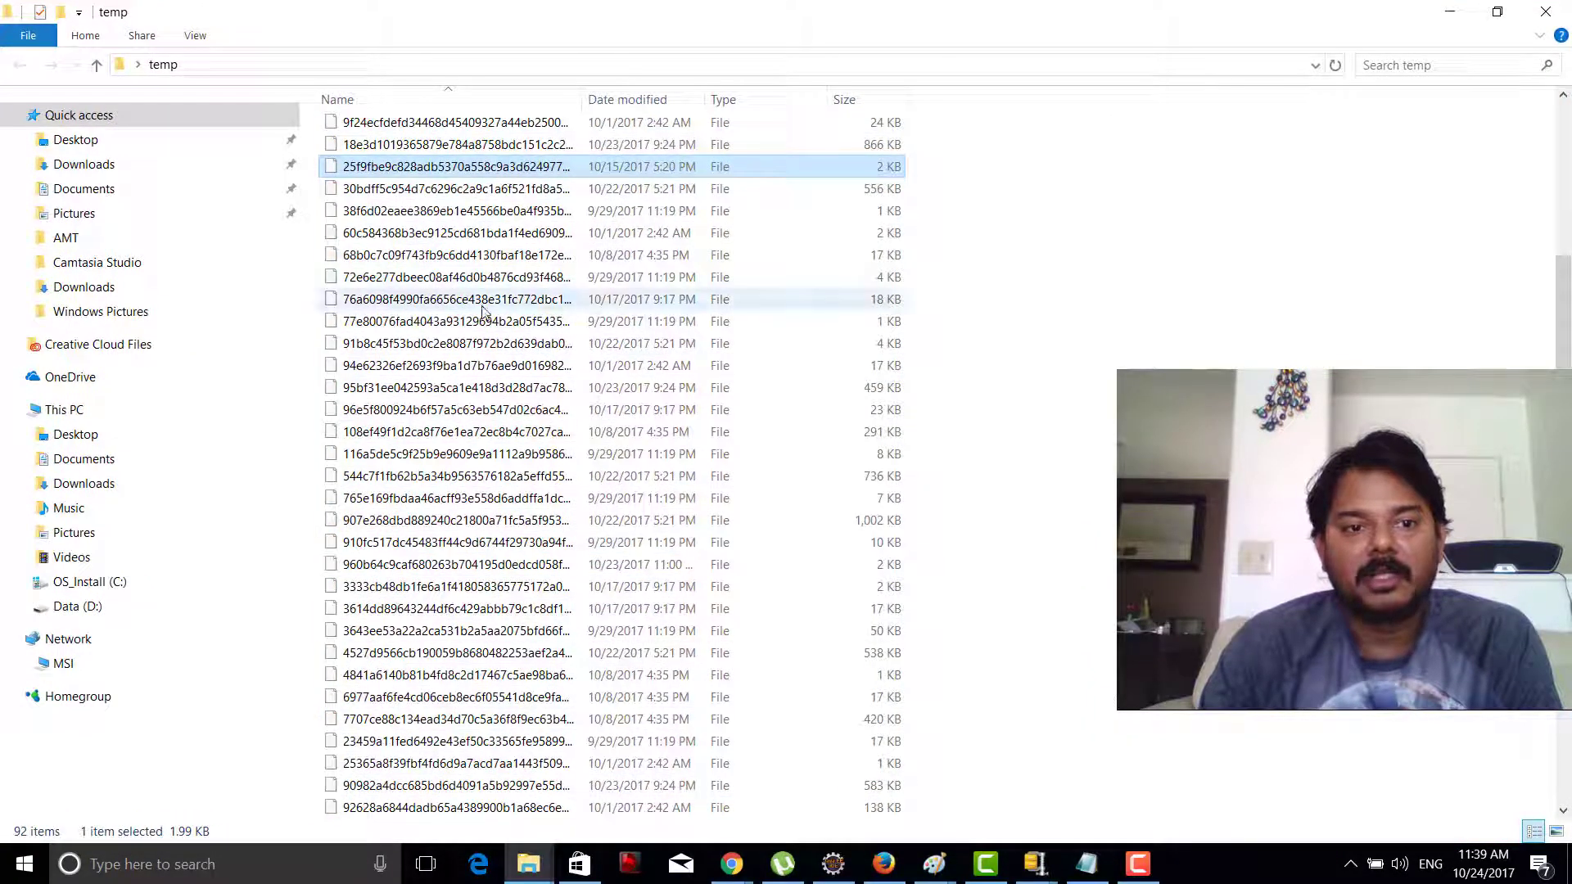
left_click(491, 299)
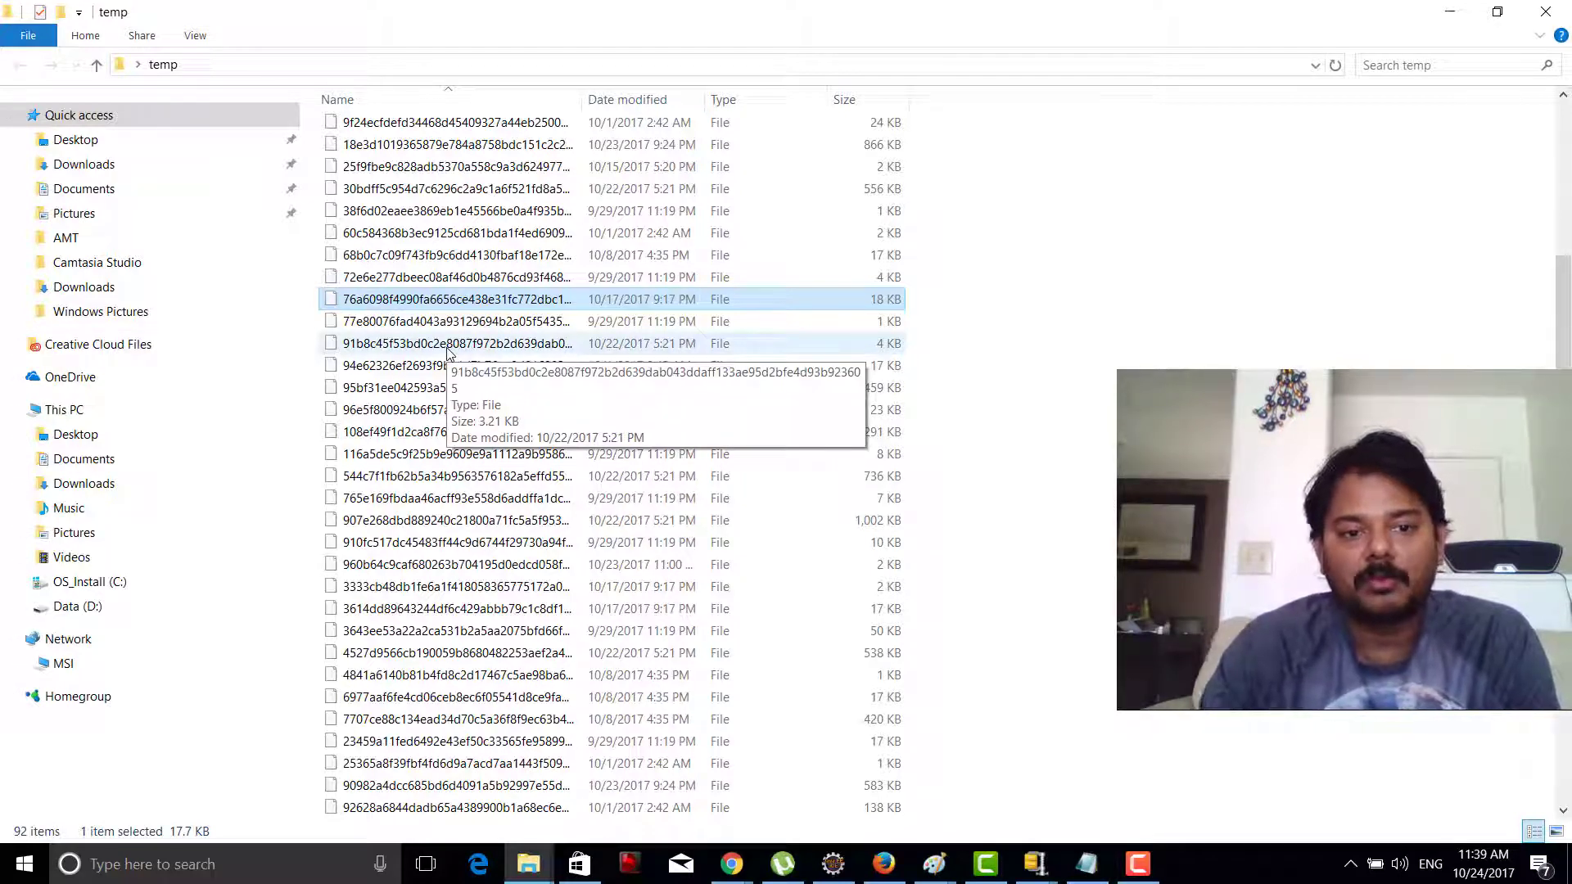
Save the castle picture from Paint to the Desktop as the JPEG Rome.
key("alt+Tab")
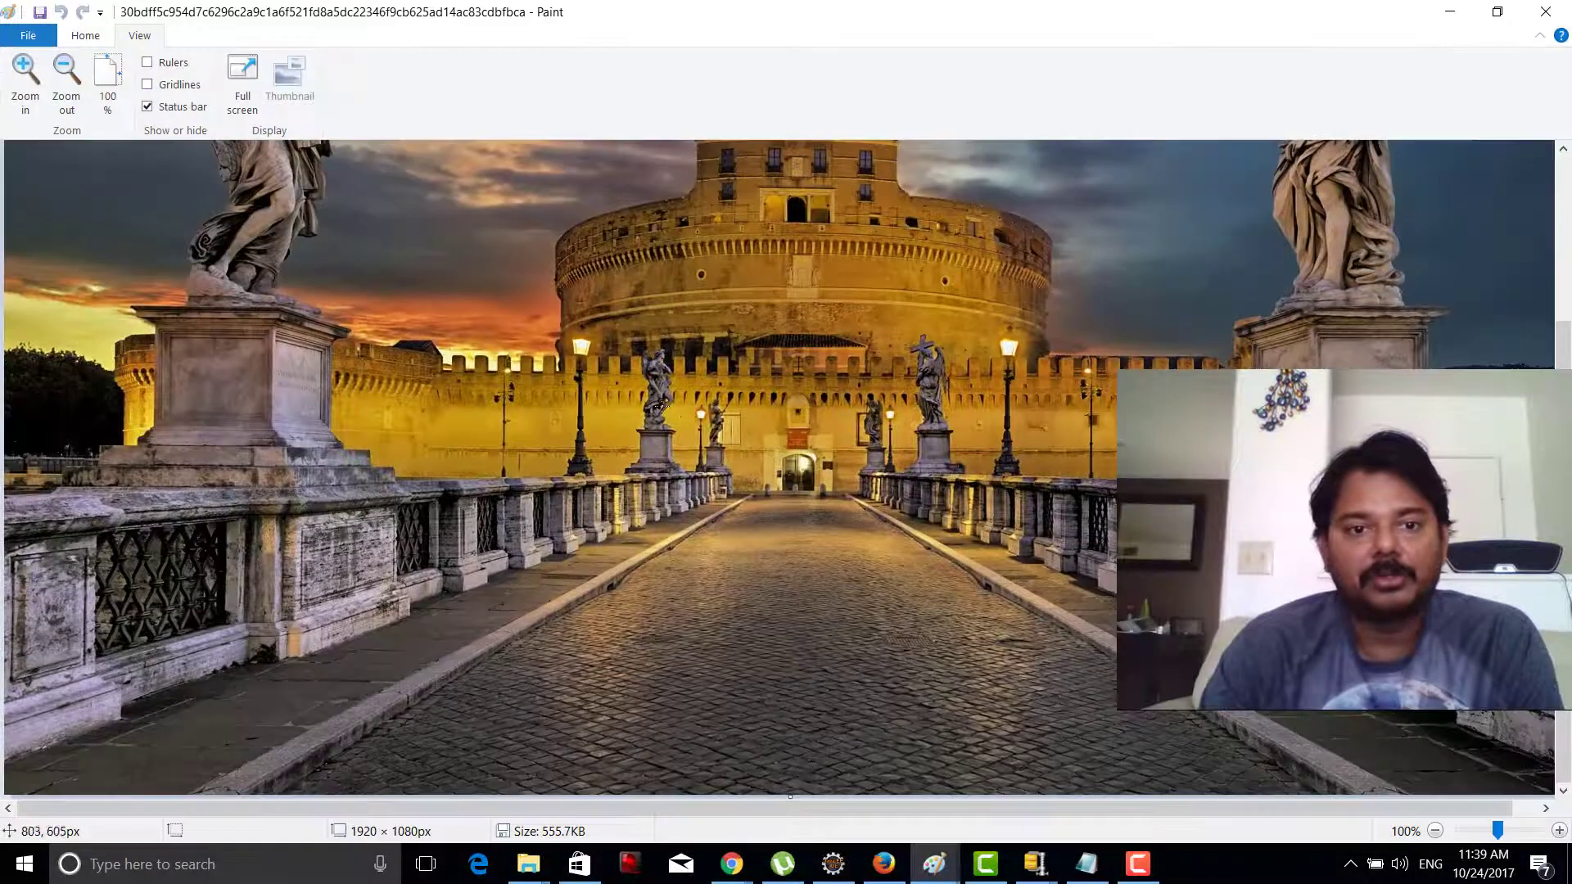
key("alt+Tab")
key("alt+Tab")
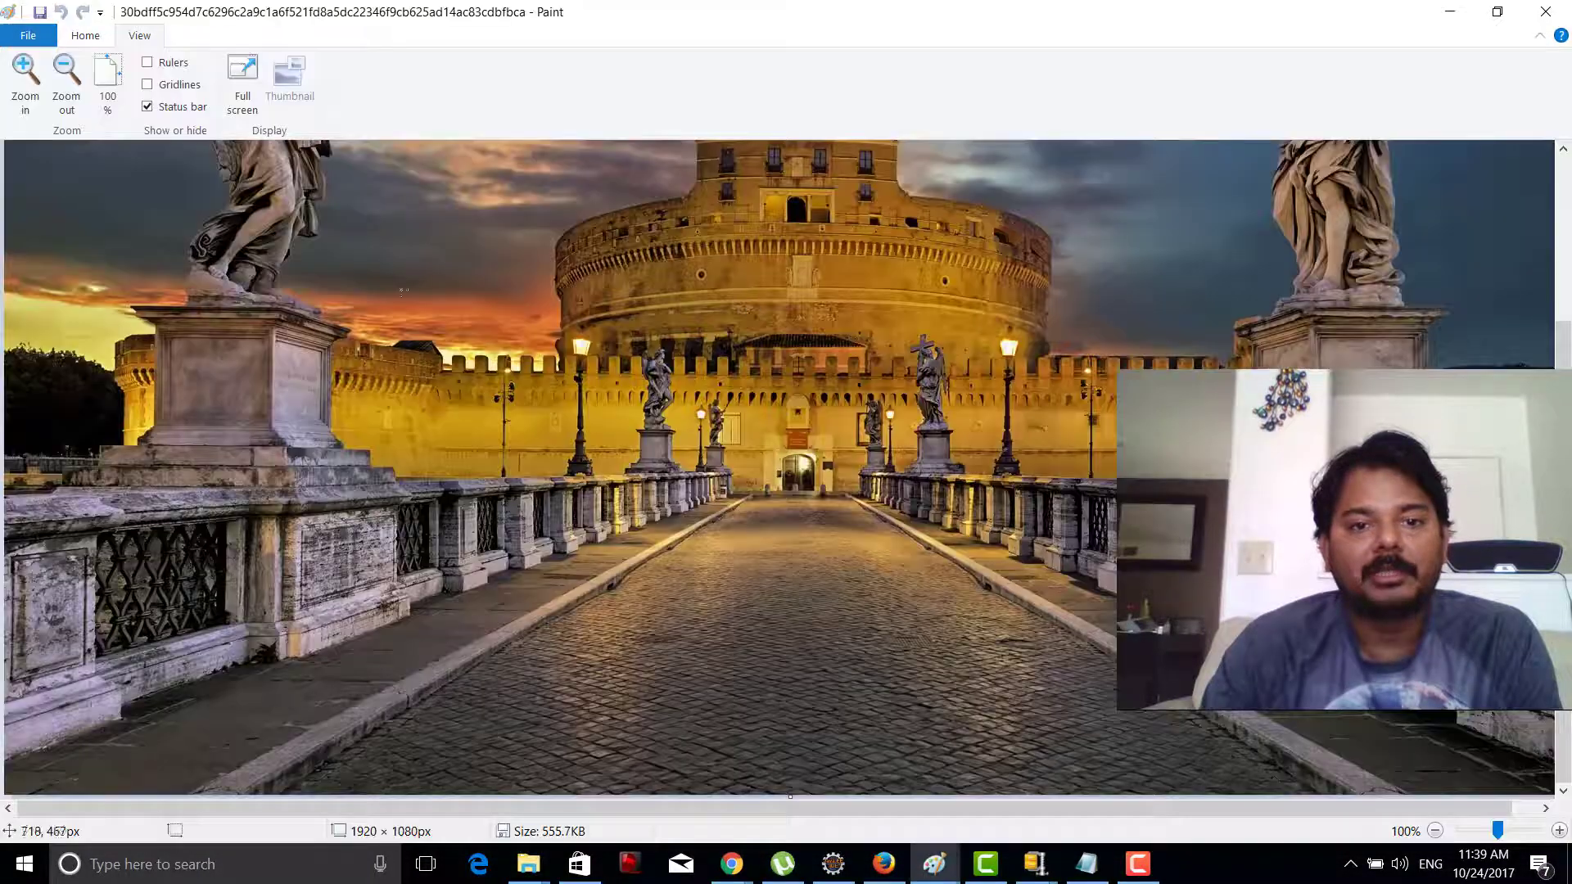
left_click(28, 36)
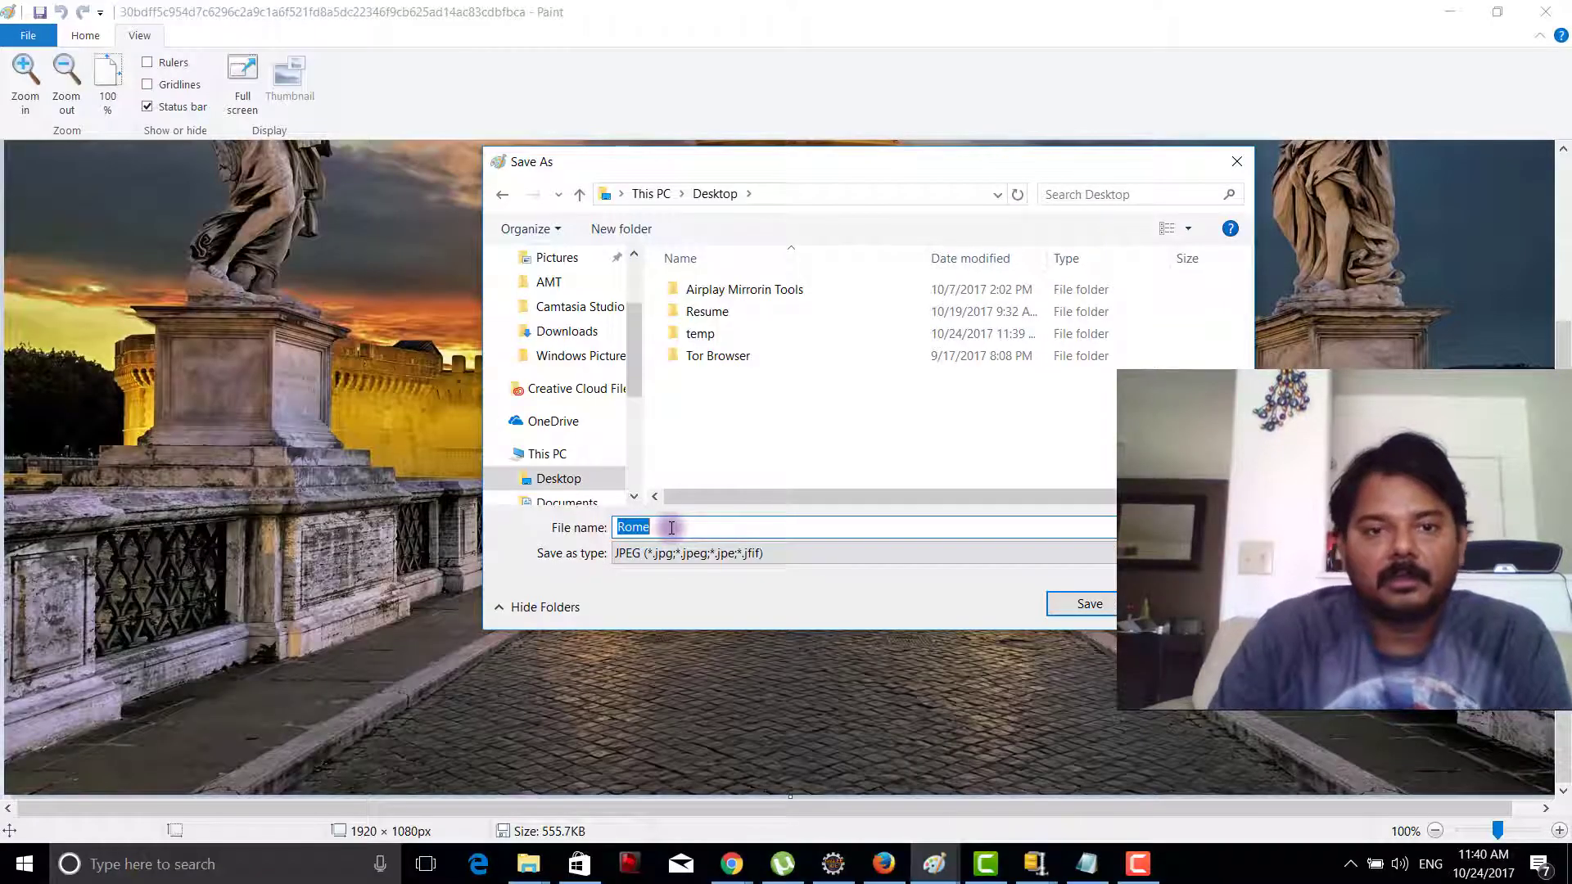
type("Rome")
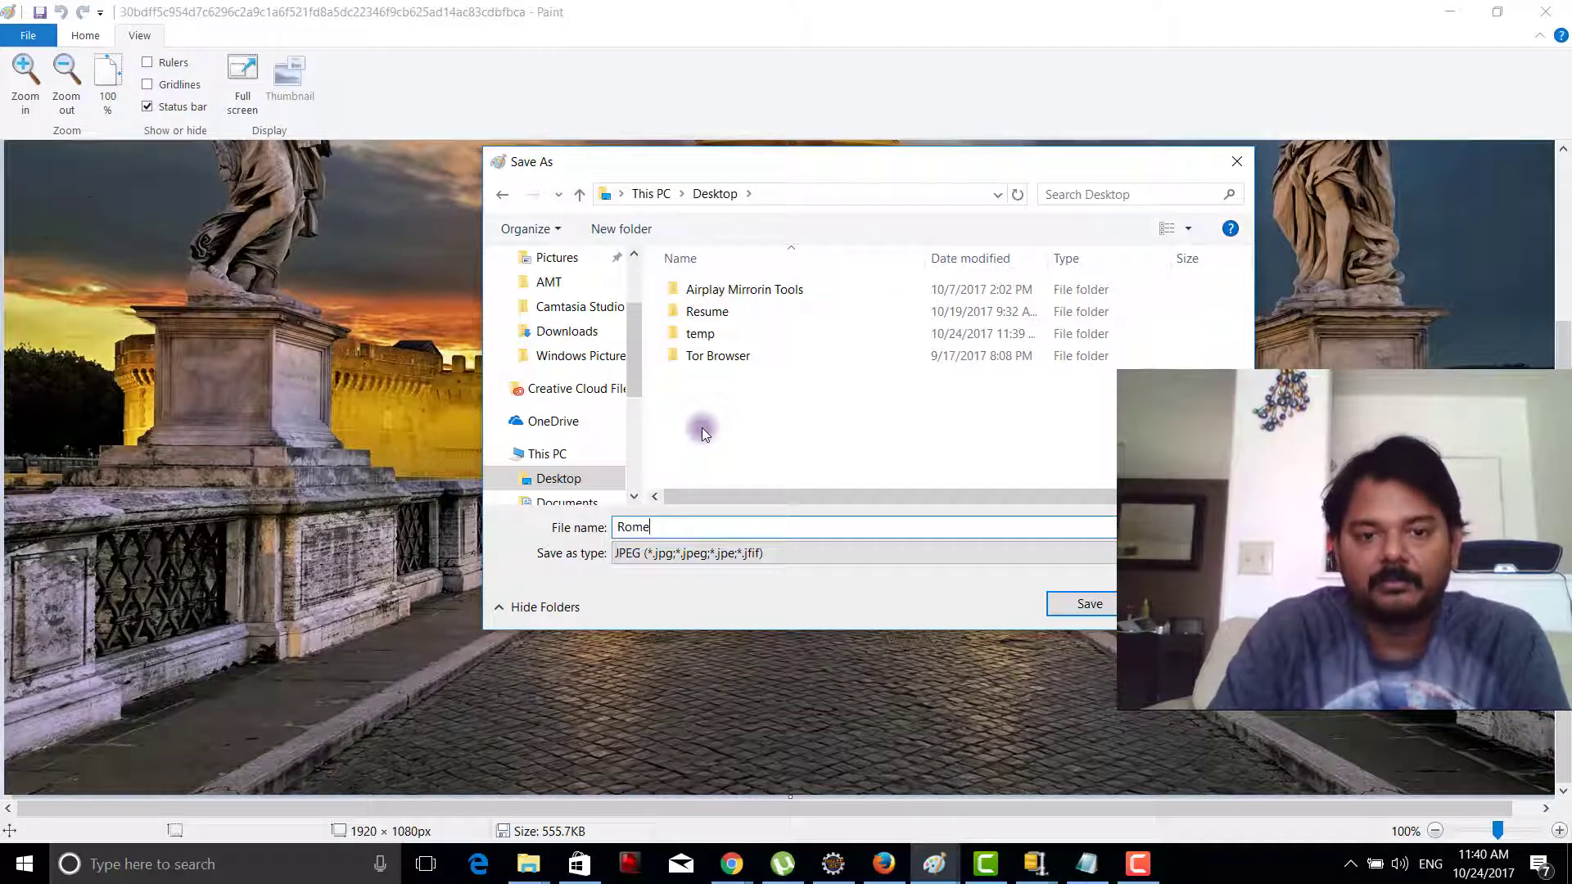
key("Return")
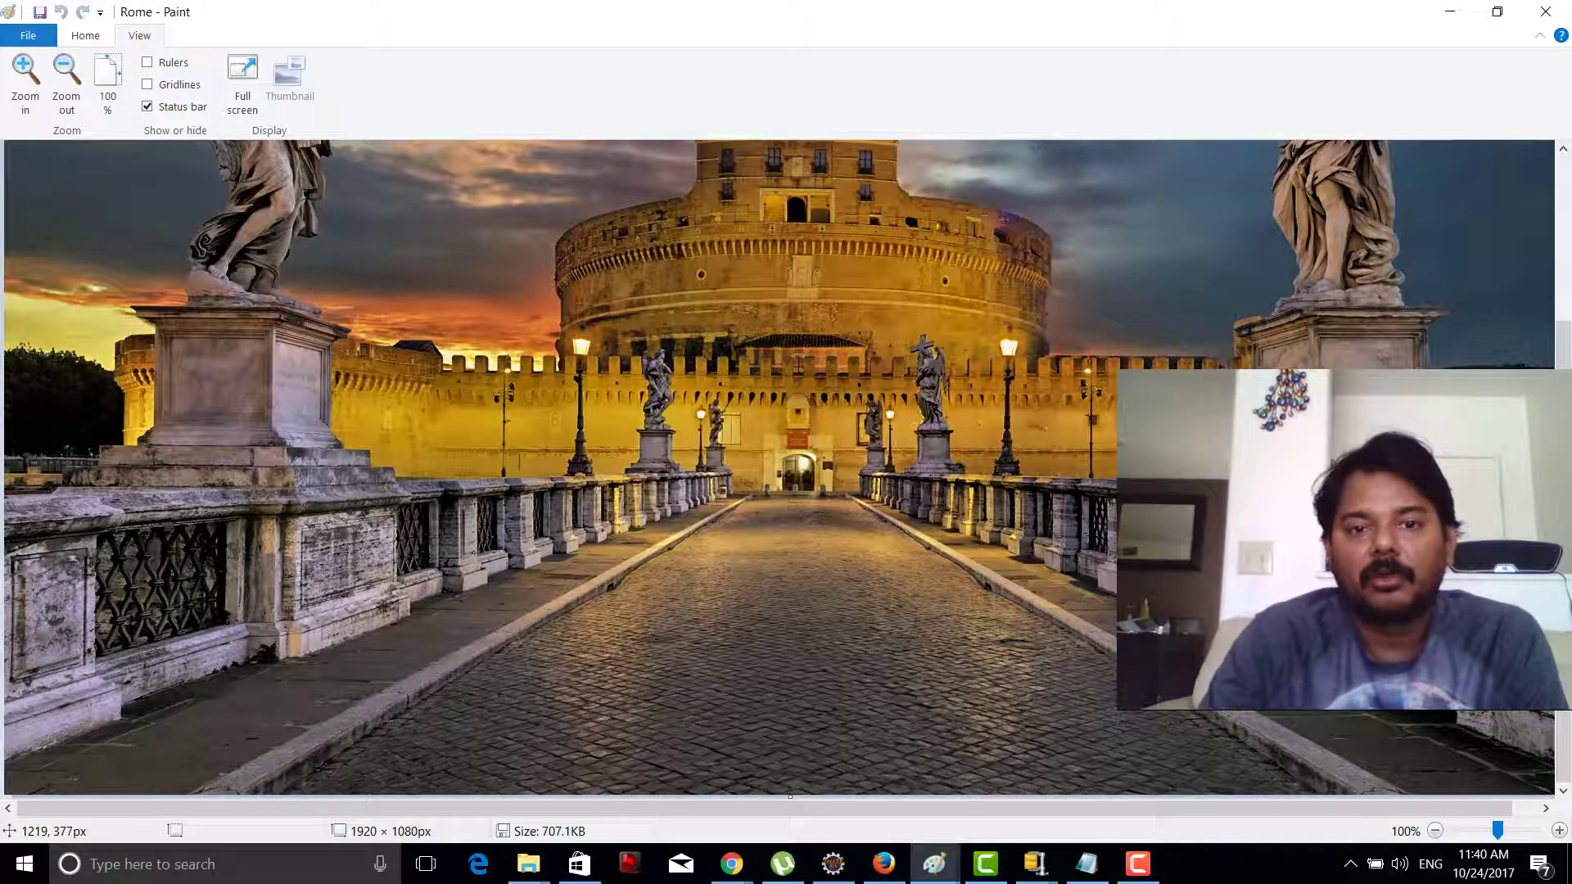
Reveal the desktop, move the Rome icon beside After Effects, and open it.
left_click(1497, 11)
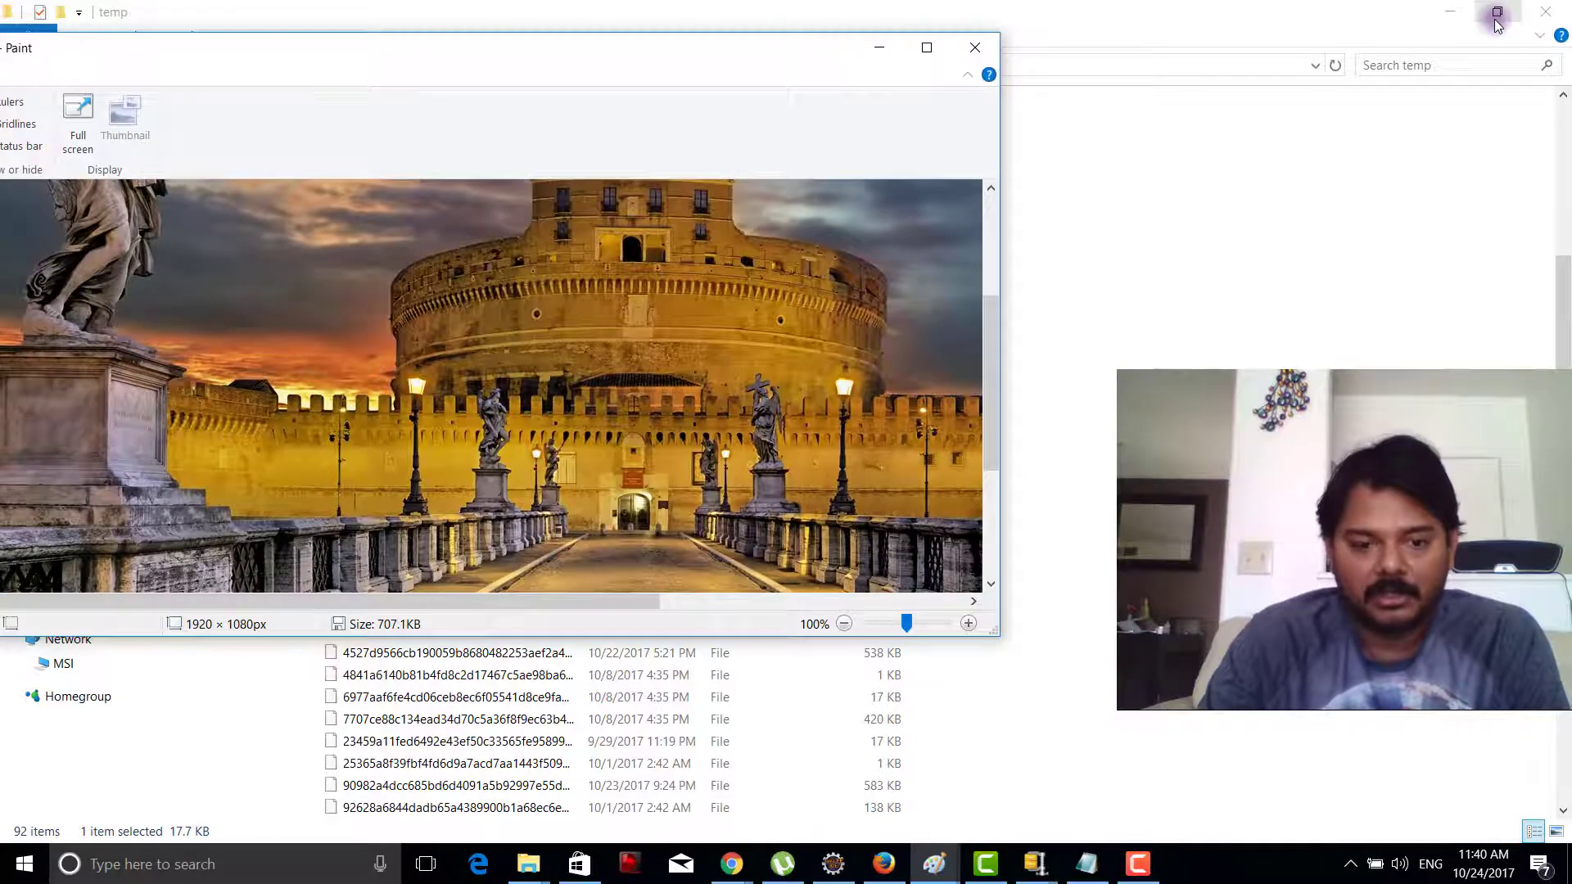
key("super+d")
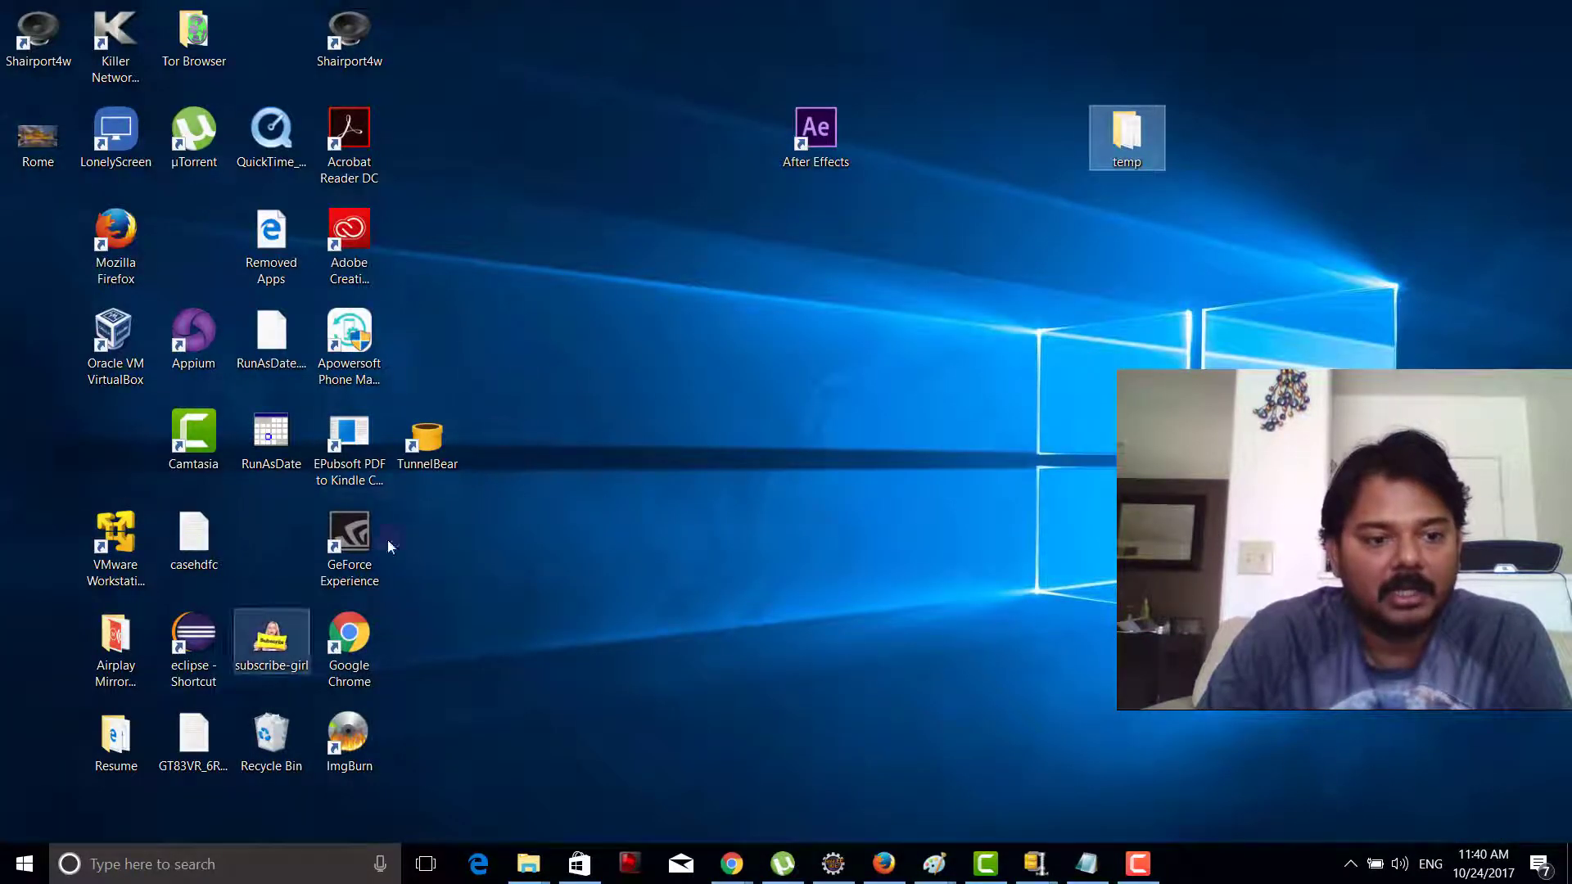
left_click_drag(38, 137, 818, 325)
double_click(818, 325)
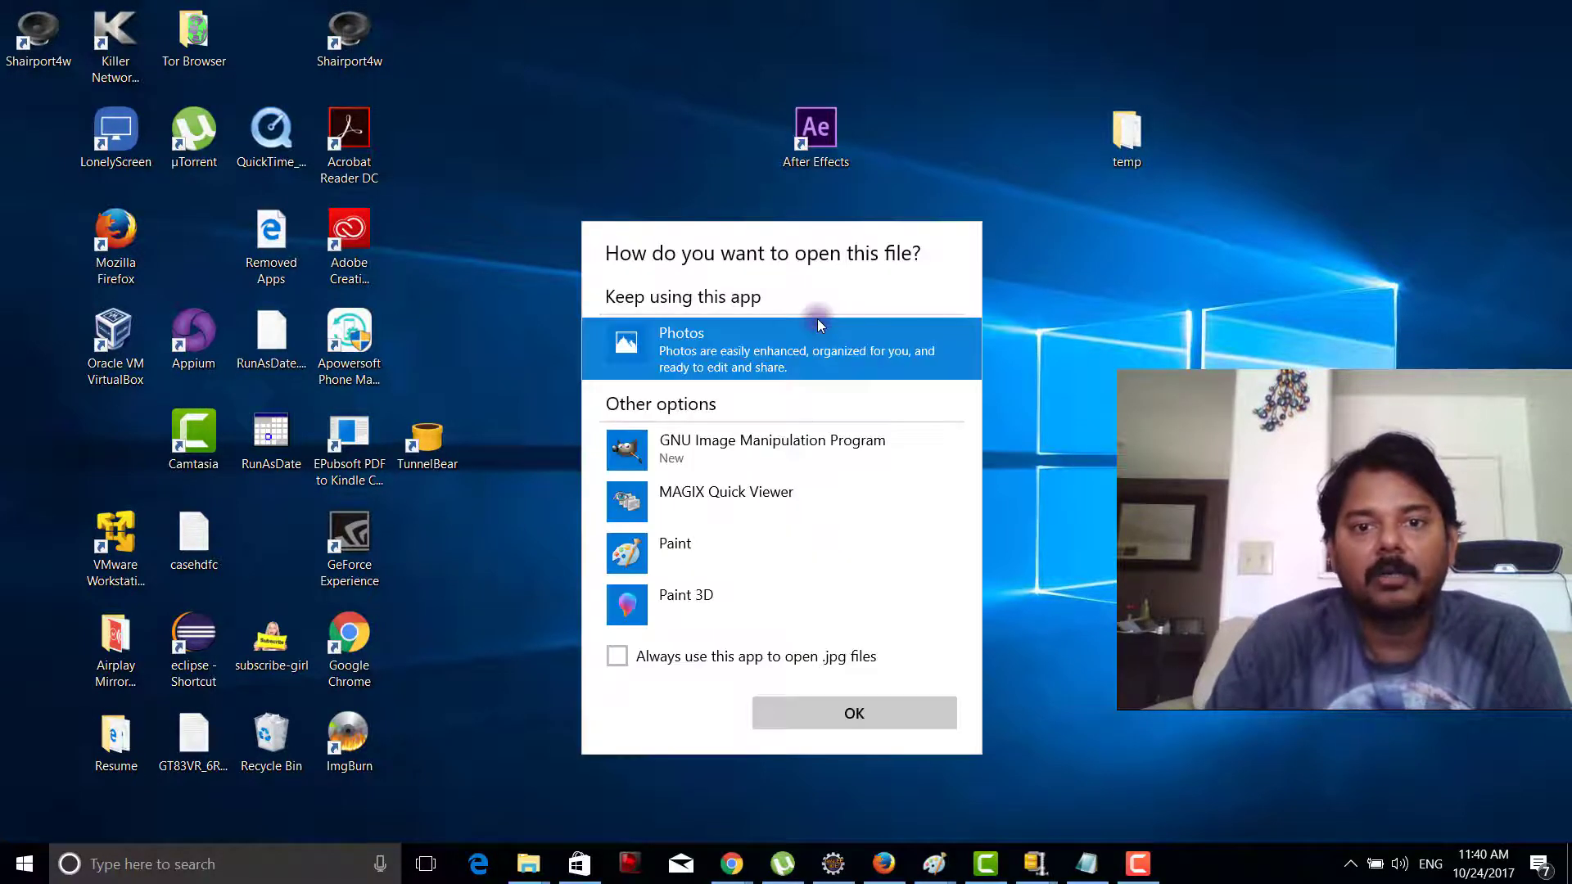
Open Rome.jpg in a maximized Photos window, zoom in and out, and view it full screen.
double_click(819, 324)
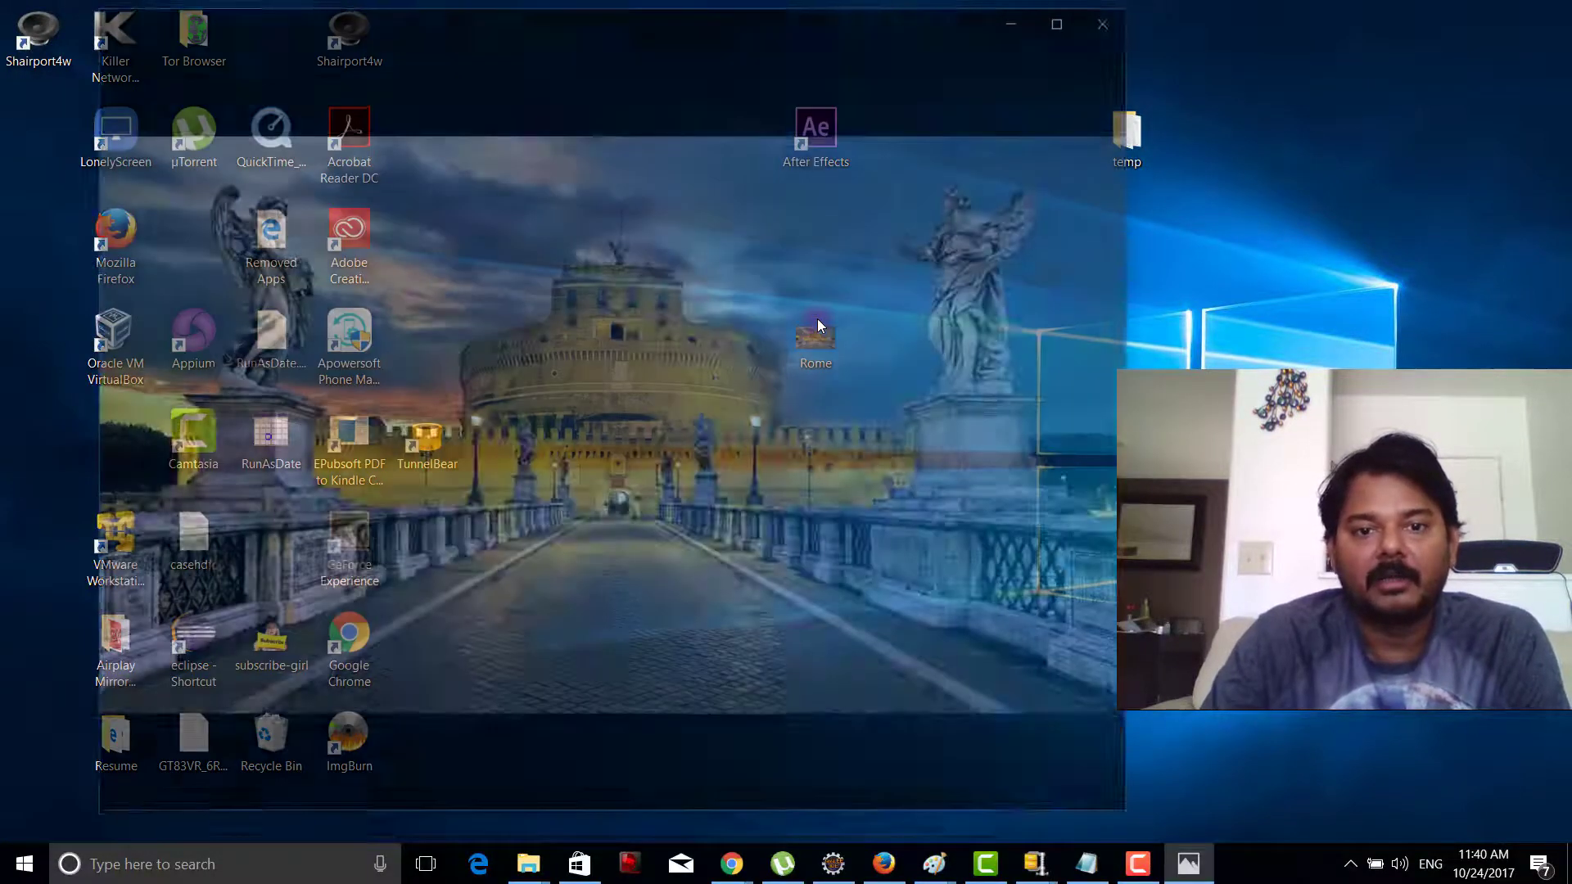
left_click(1063, 23)
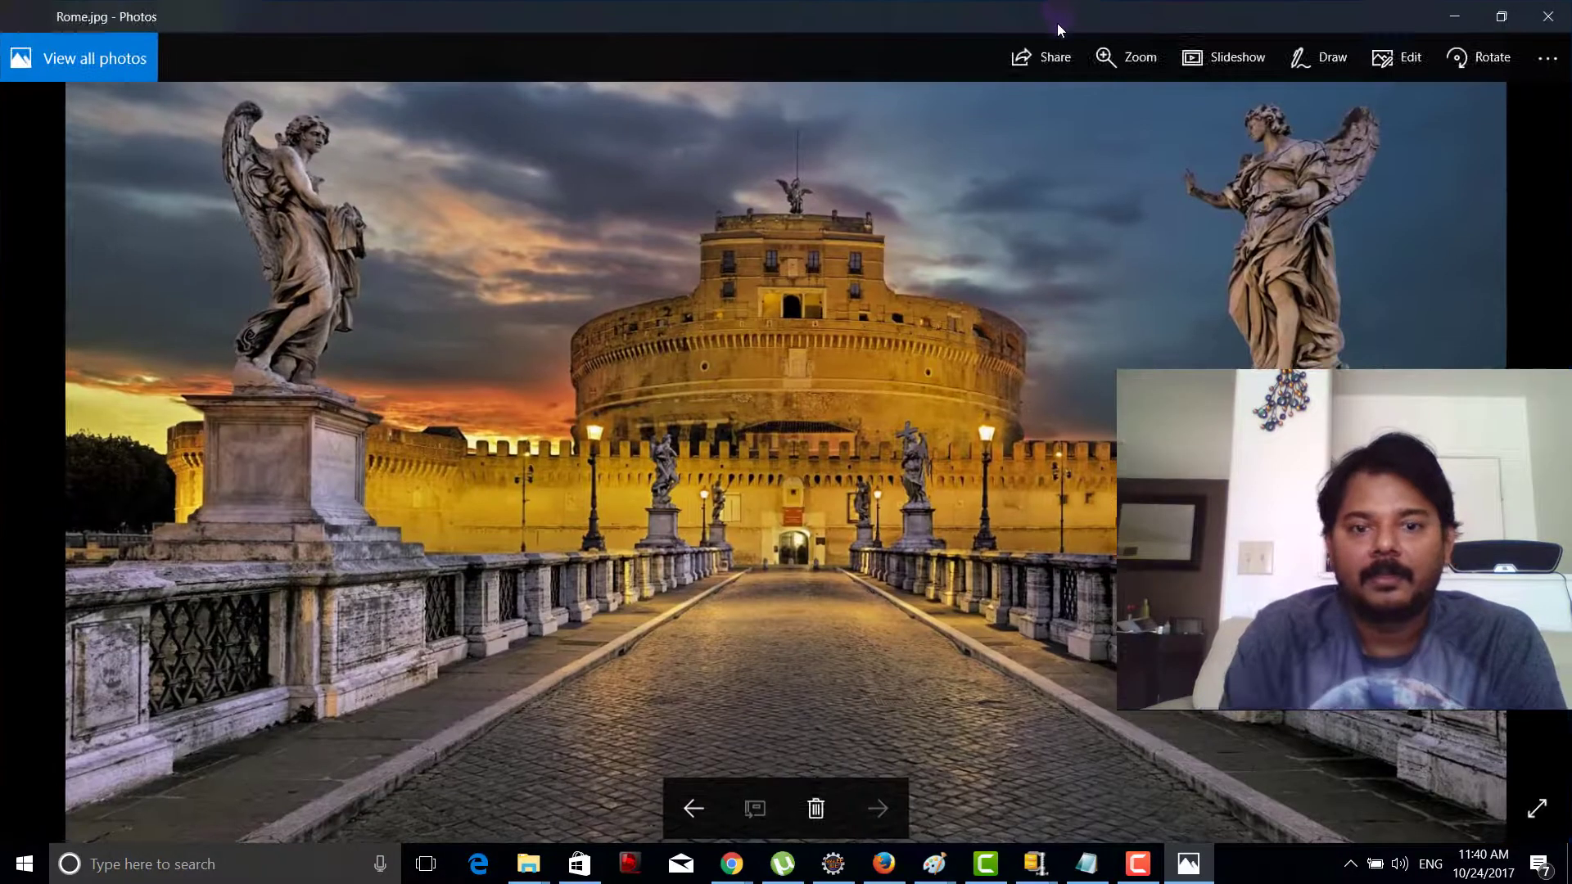
scroll(1039, 239, "up", 2)
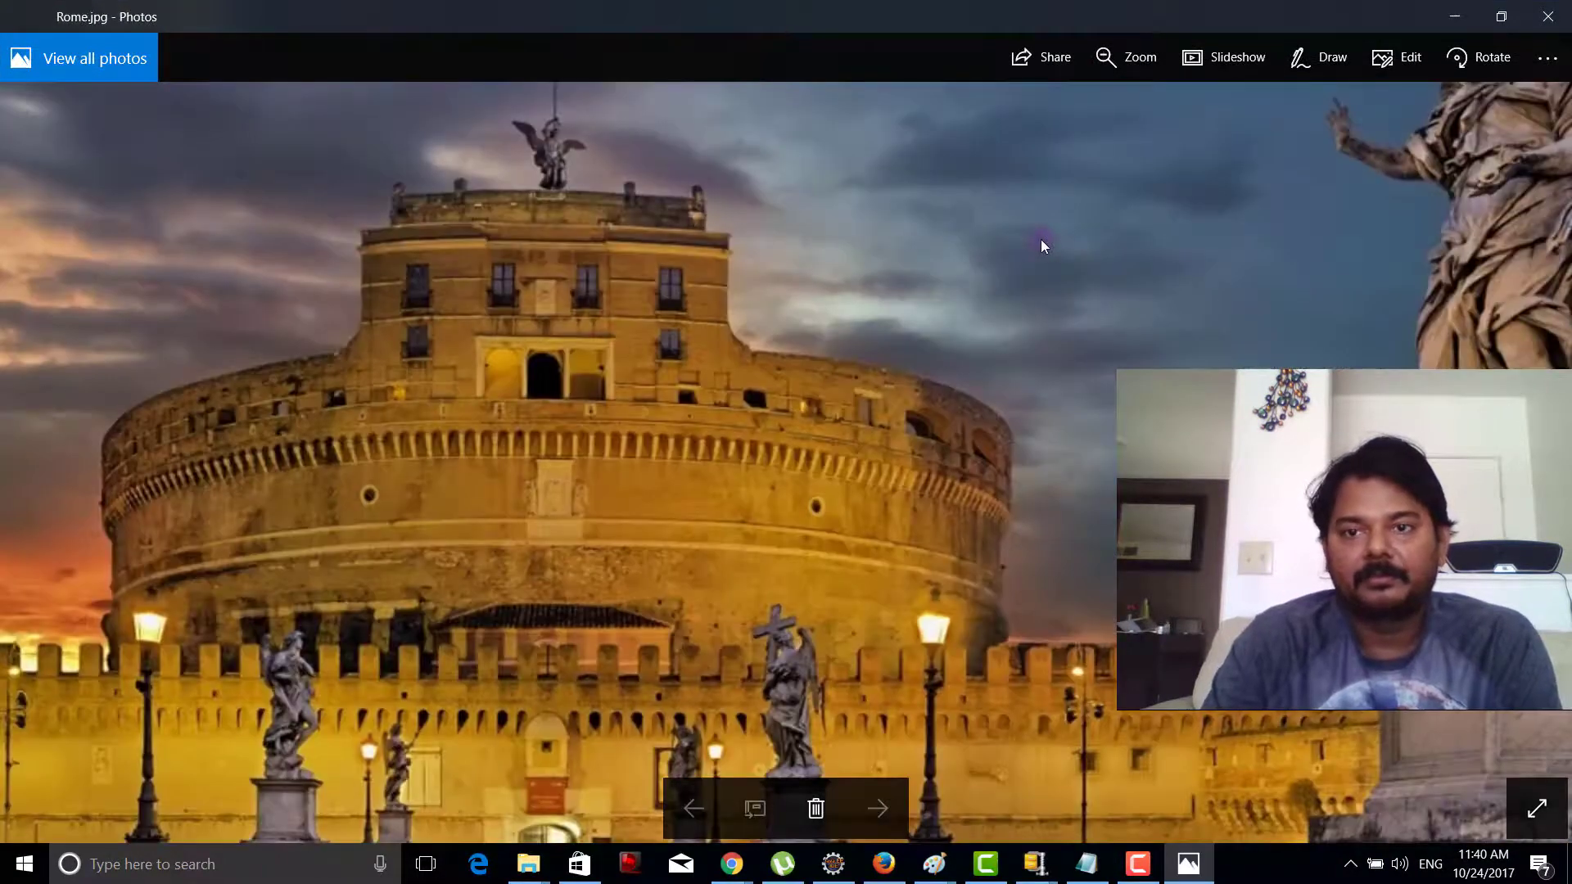
scroll(1039, 239, "down", 2)
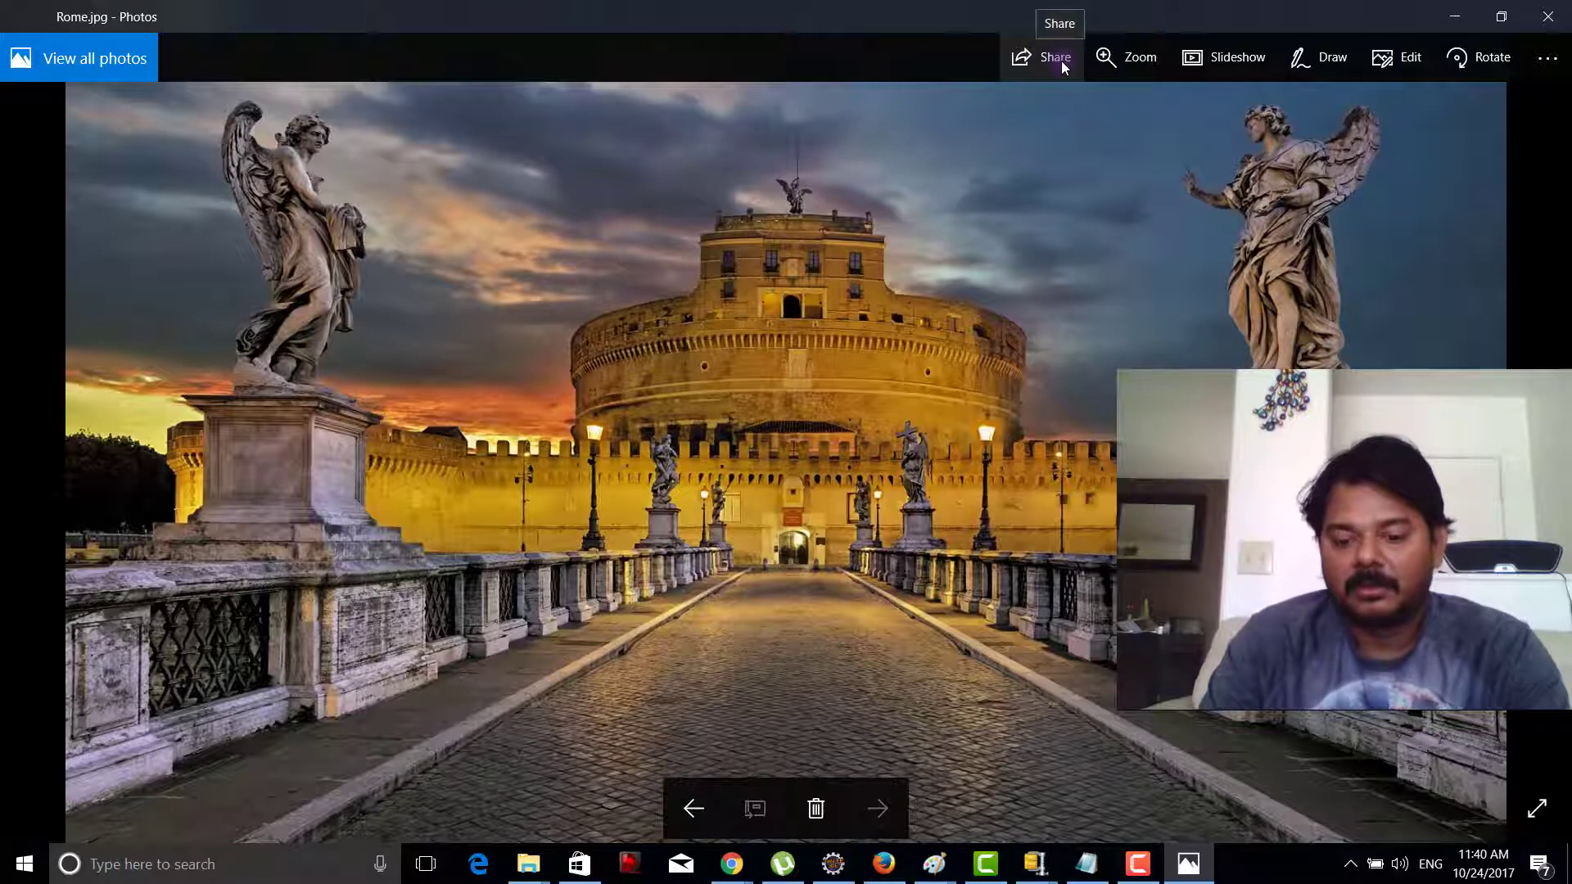
left_click(1546, 57)
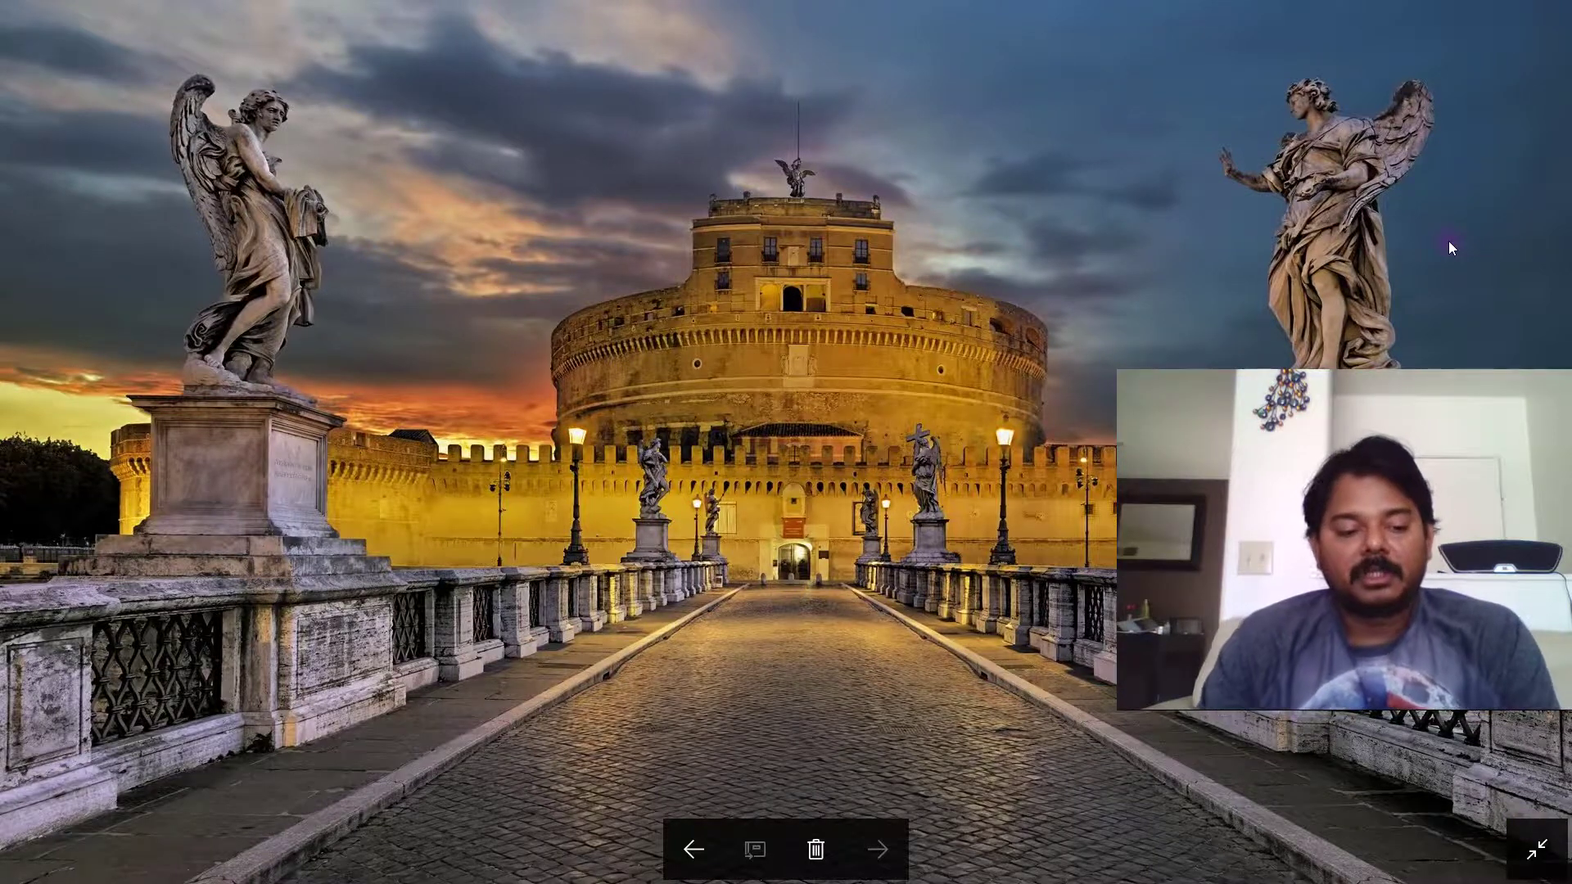
key("Escape")
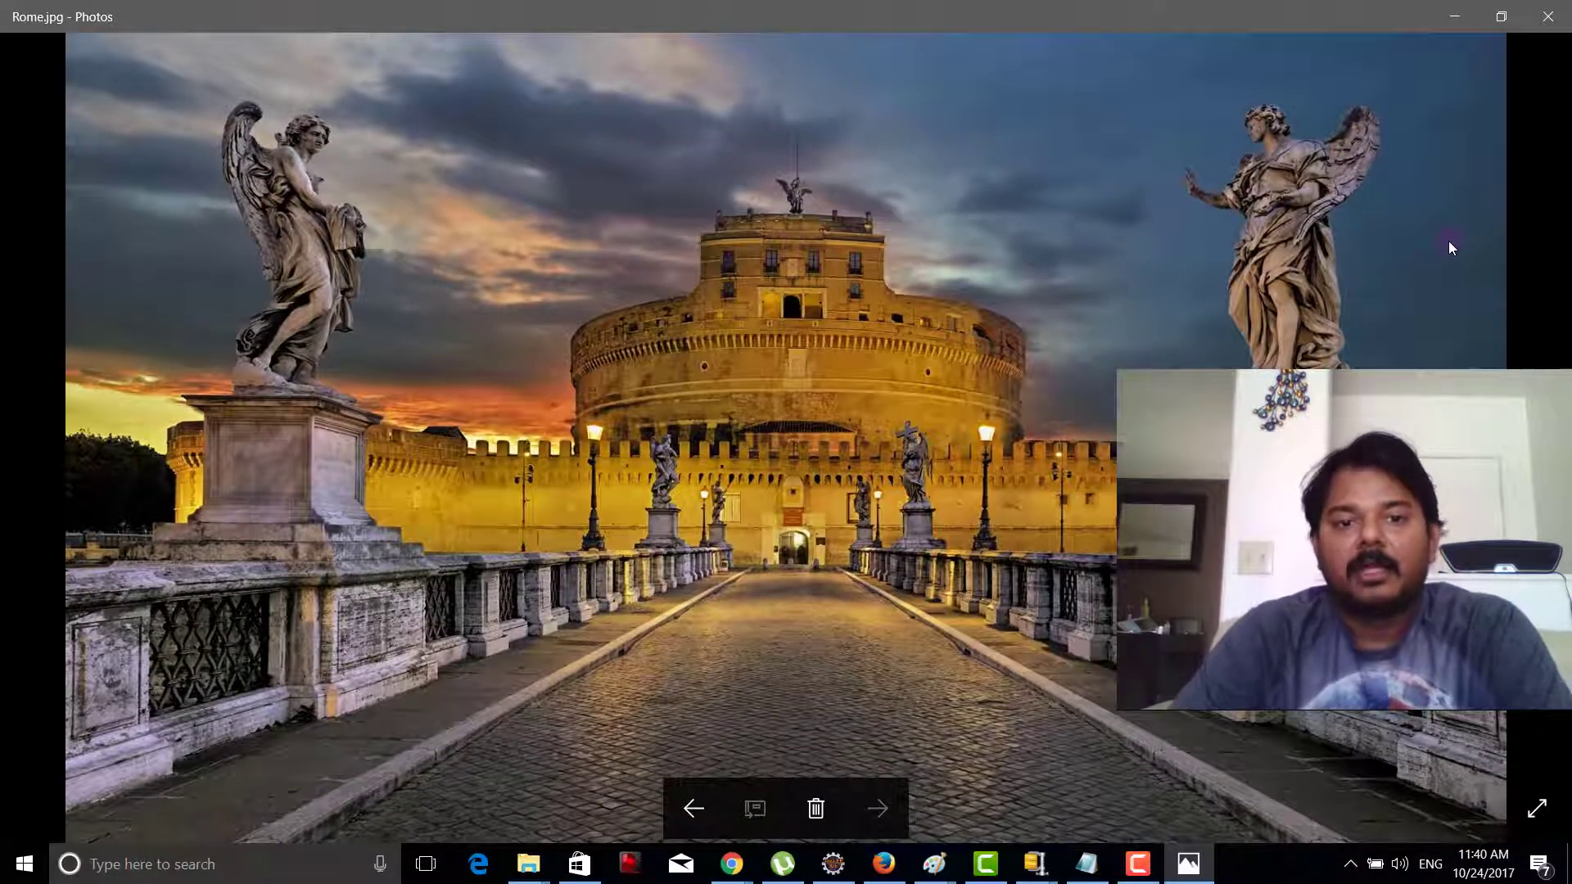